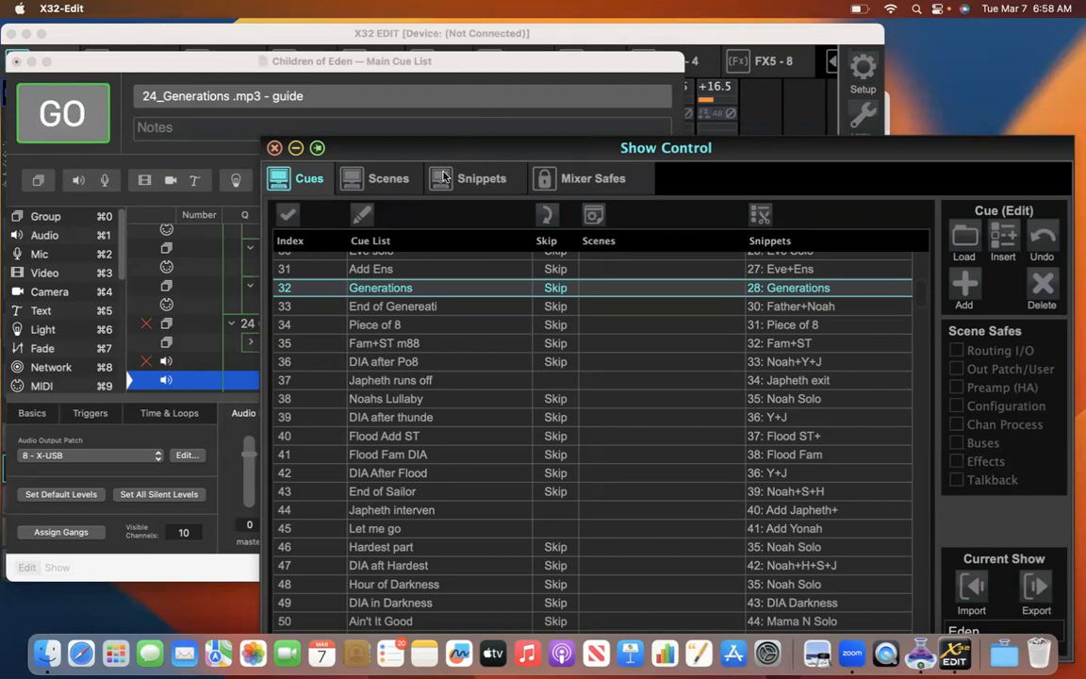
# Step: Switch to X32-Edit and show its mixer window full screen
pyautogui.moveTo(596, 153); pyautogui.dragTo(531, 95)
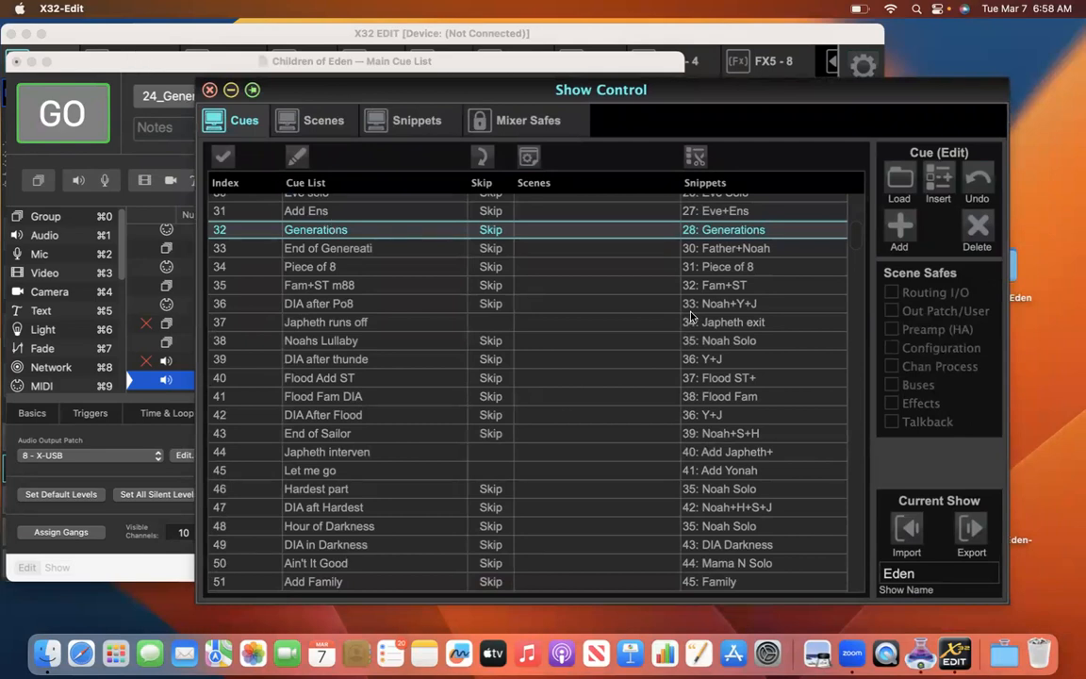
pyautogui.click(955, 655)
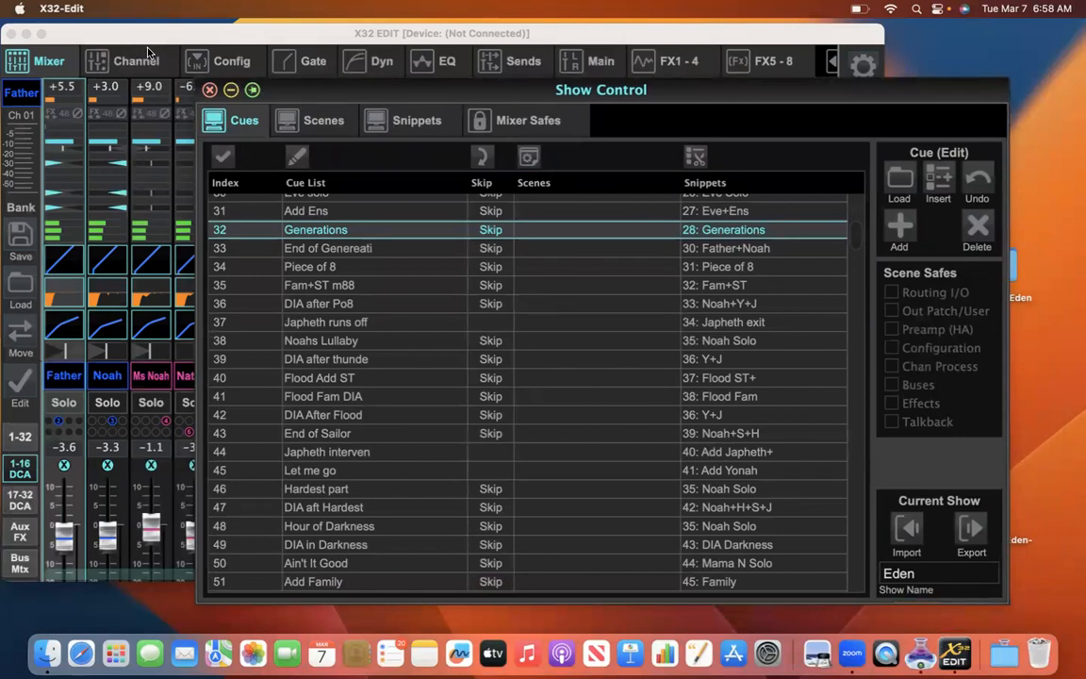
pyautogui.click(42, 34)
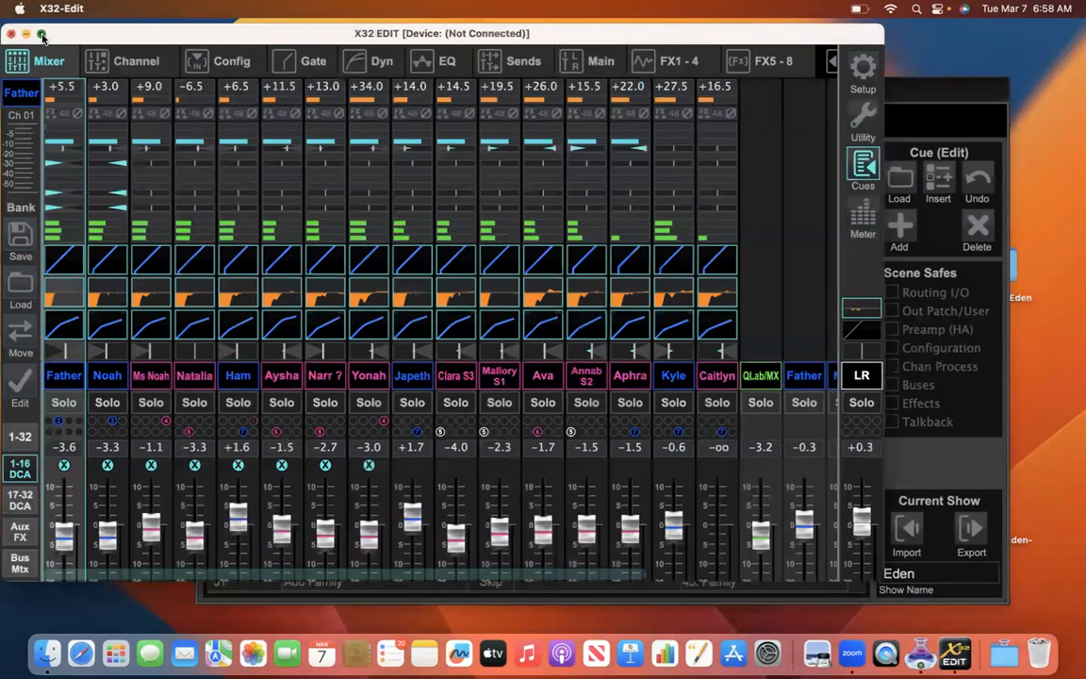
pyautogui.click(42, 34)
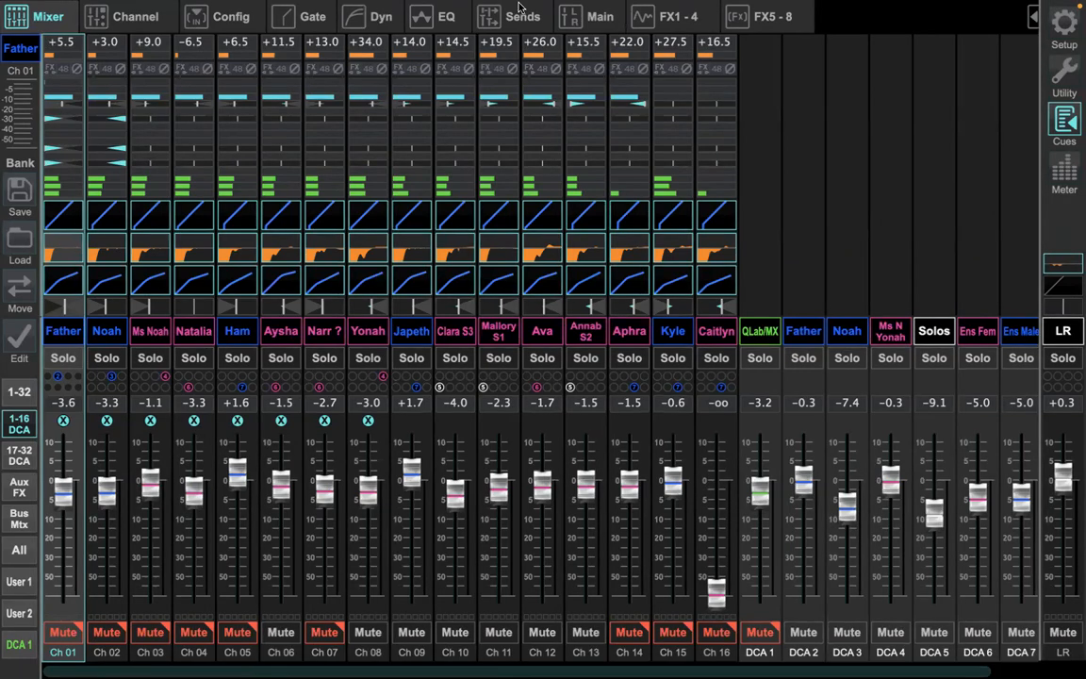
# Step: Look at cue 32, Generations, in the show's cue list, and put the Show Control window away
pyautogui.click(1065, 121)
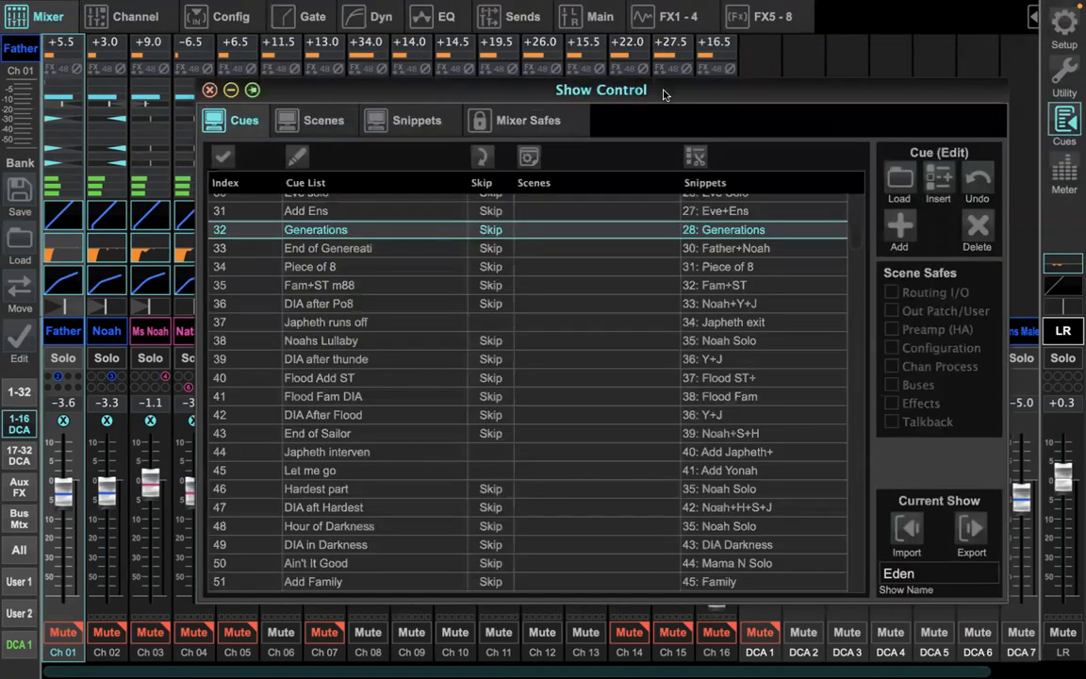
pyautogui.moveTo(663, 95); pyautogui.dragTo(663, 66)
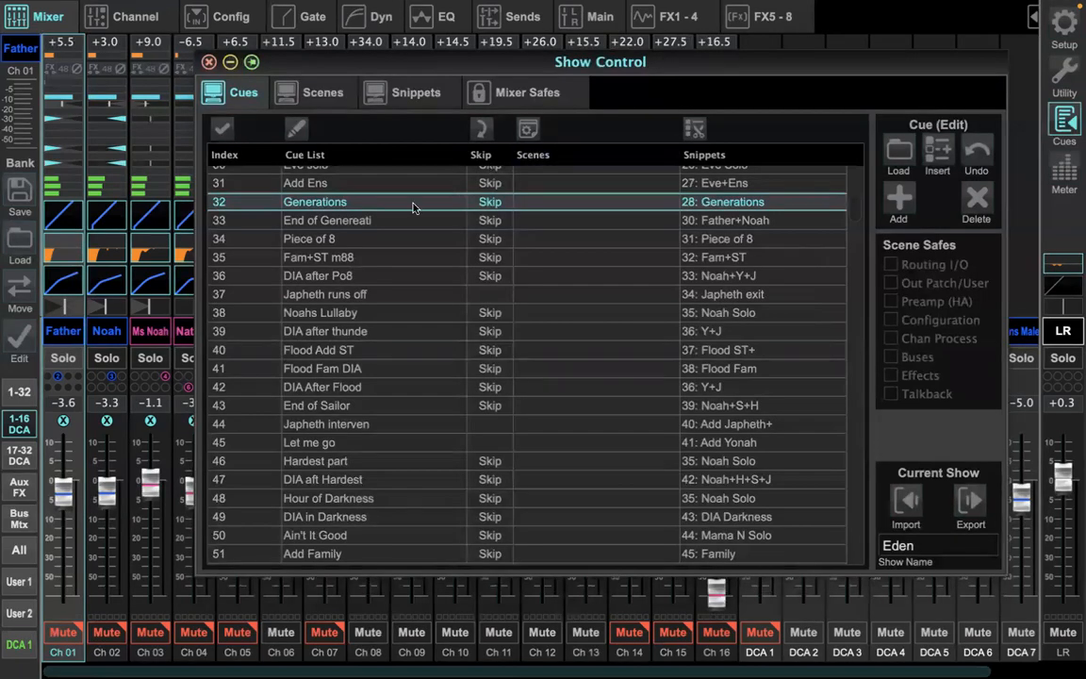
pyautogui.doubleClick(316, 206)
pyautogui.click(509, 322)
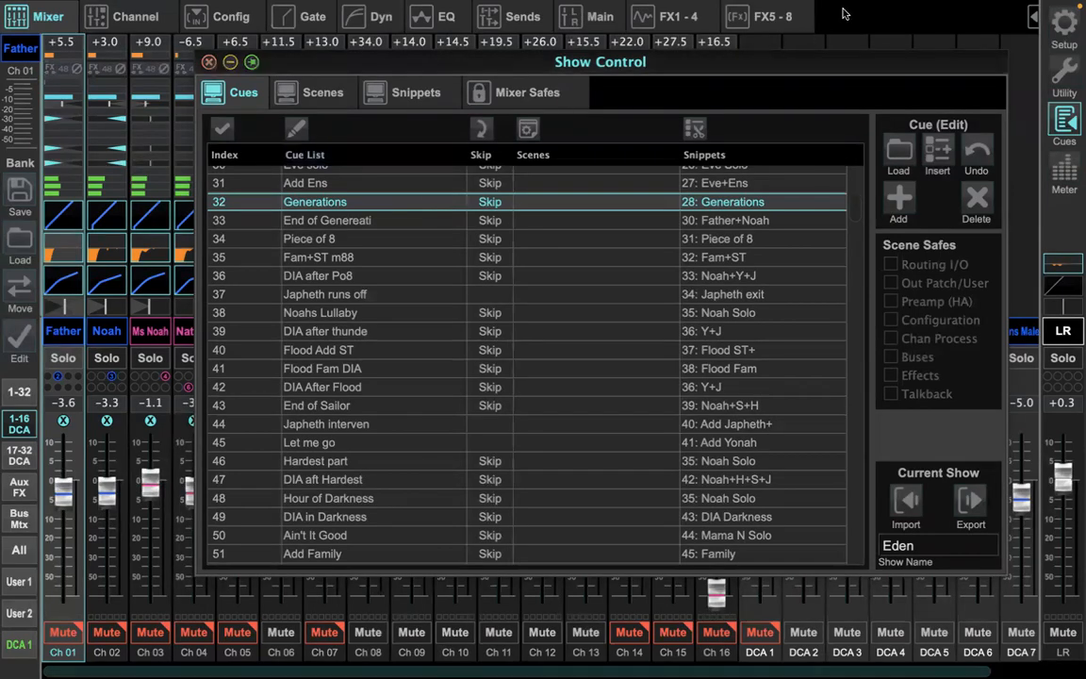
pyautogui.click(229, 61)
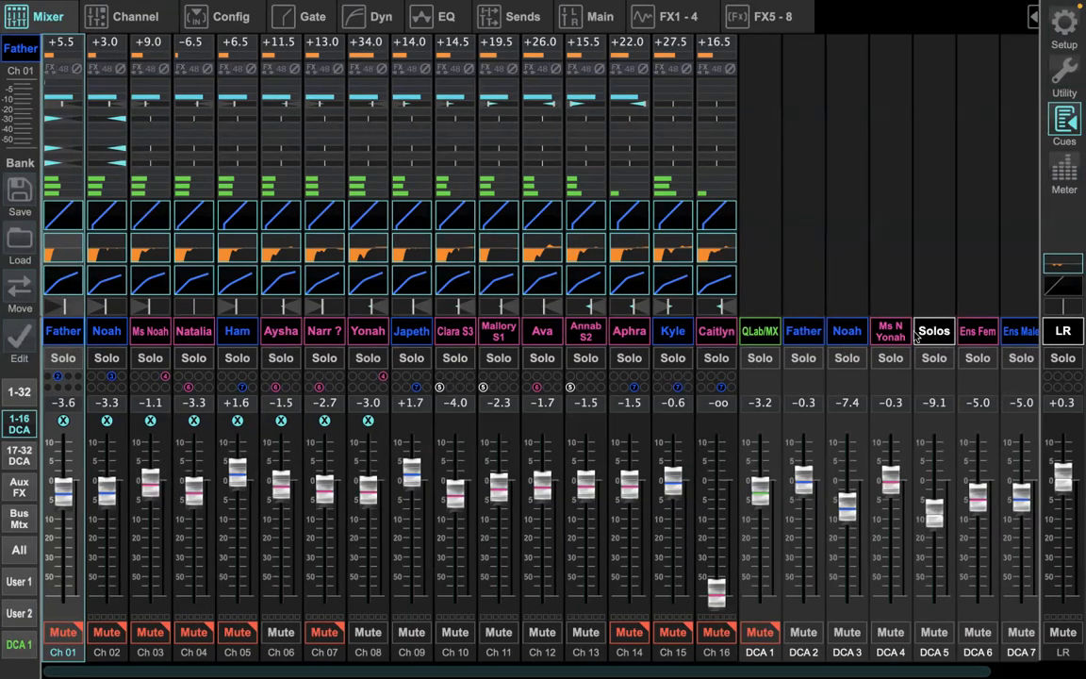
# Step: Relabel DCA 3 as S1 followed by the first soloist's name, and color the label pink
pyautogui.click(844, 334)
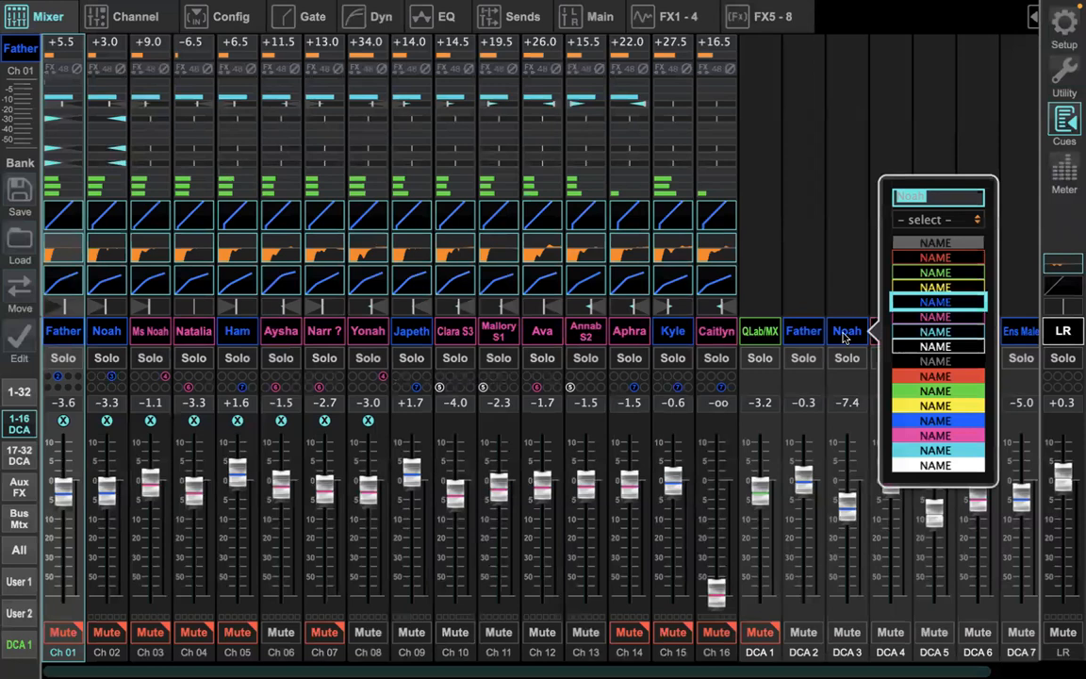
pyautogui.write('Solo')
pyautogui.write('Mall')
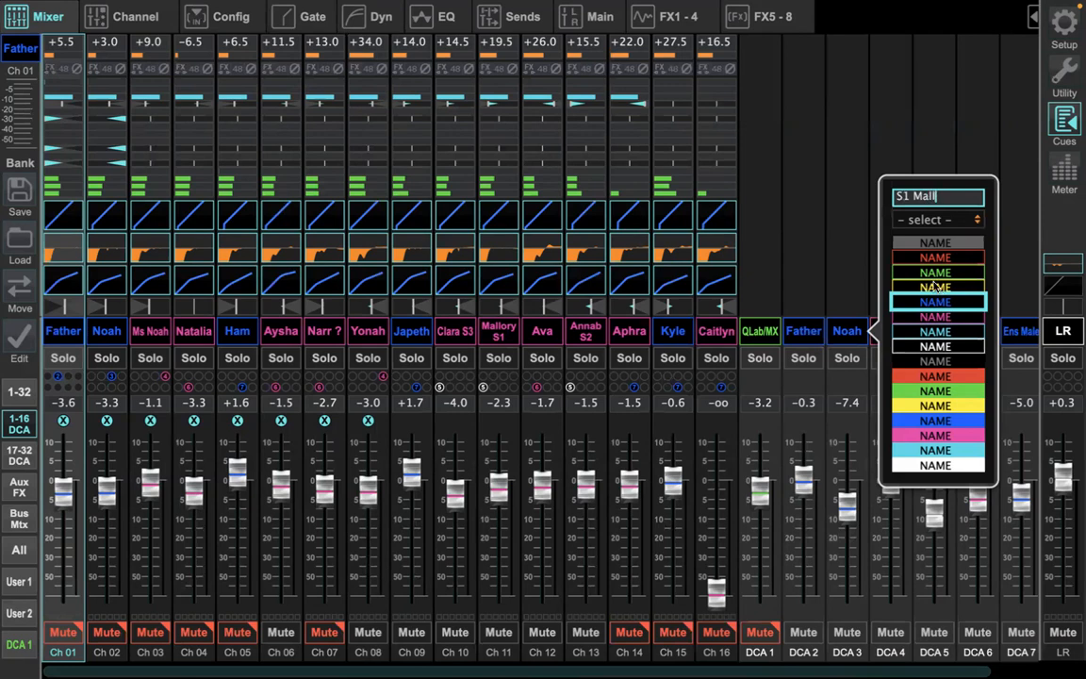
pyautogui.write('ory')
pyautogui.click(935, 318)
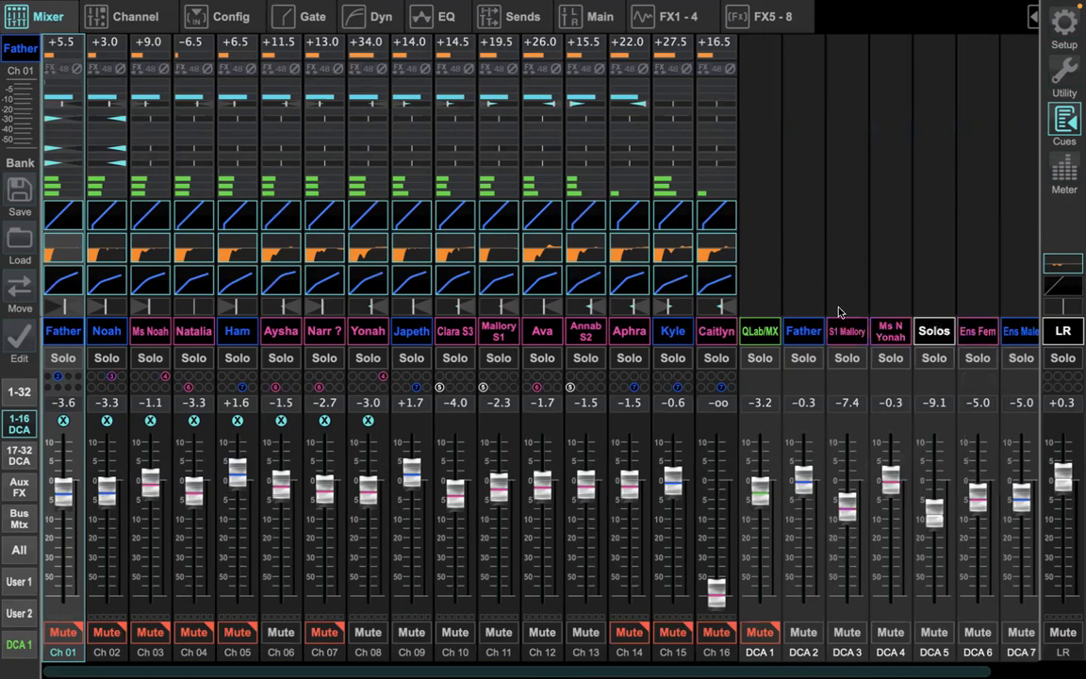
# Step: Relabel DCA 4 as S2 followed by the second soloist's name, keeping the label color pink
pyautogui.click(887, 335)
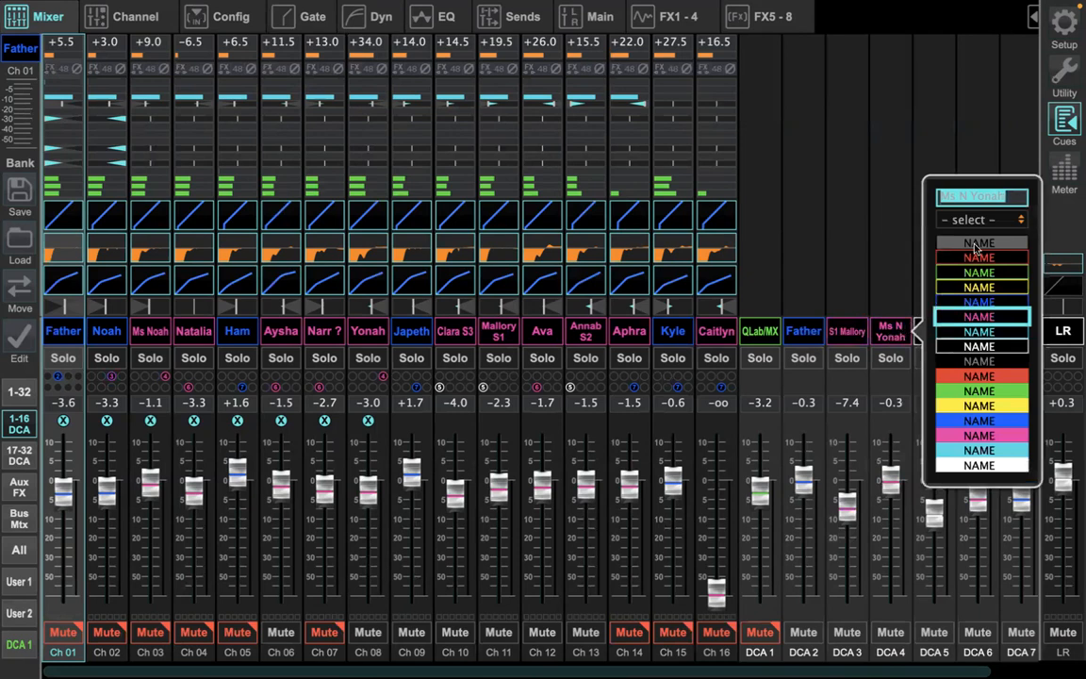
pyautogui.write('S2 Annab')
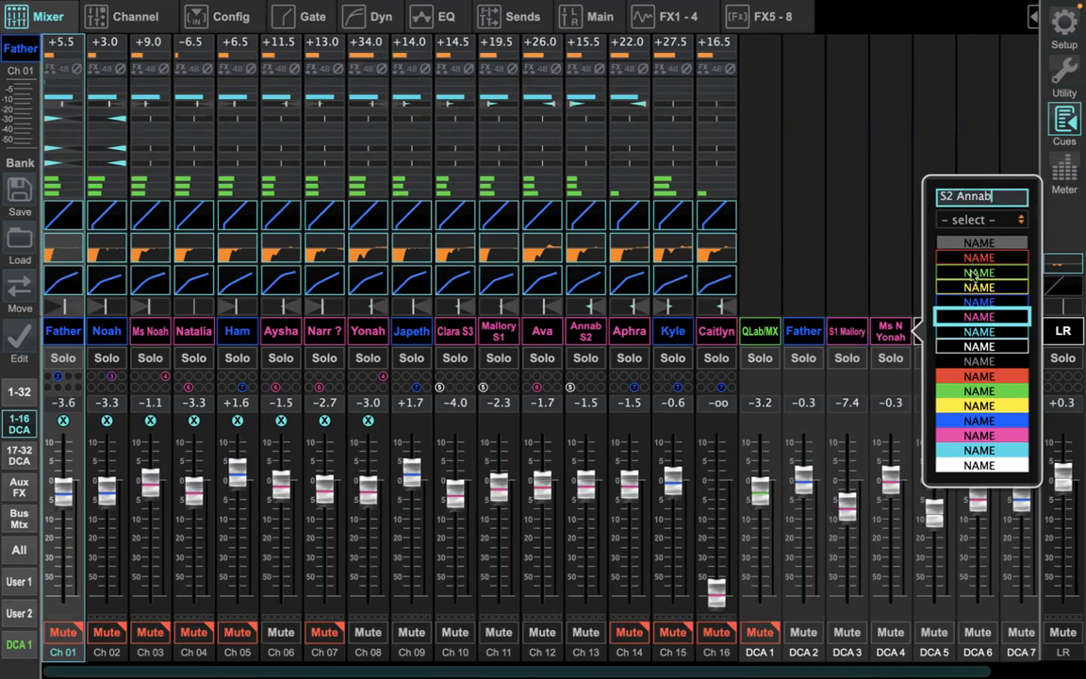
pyautogui.click(974, 317)
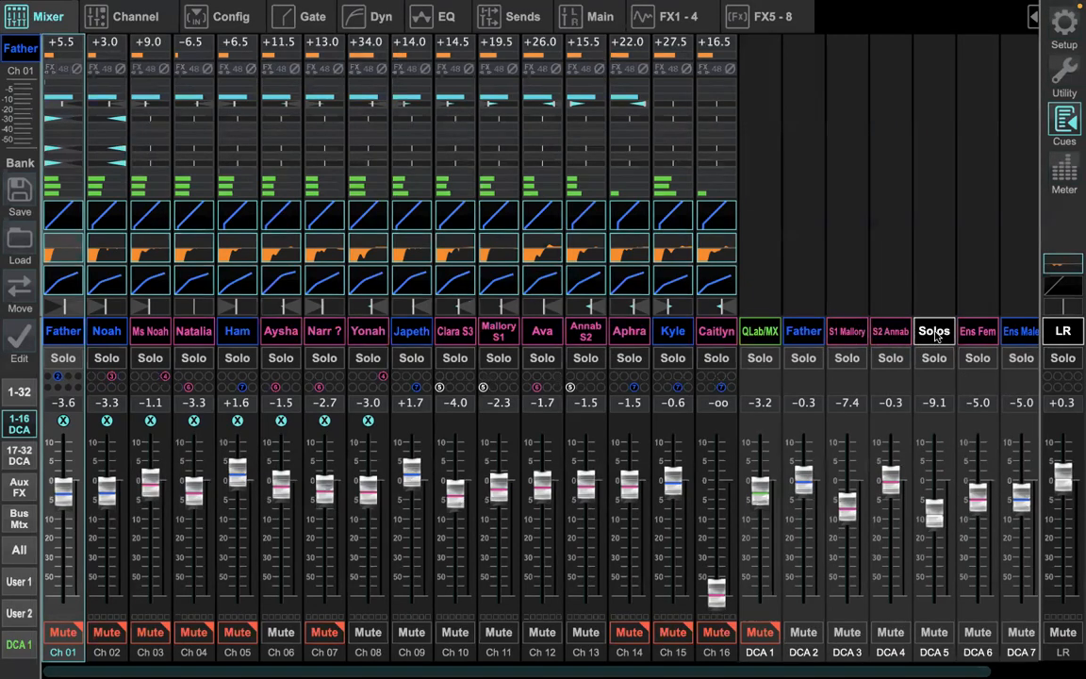
# Step: Relabel DCA 5 as S3 followed by the third soloist's name, and color the label pink
pyautogui.click(934, 332)
pyautogui.write('S3 Clar')
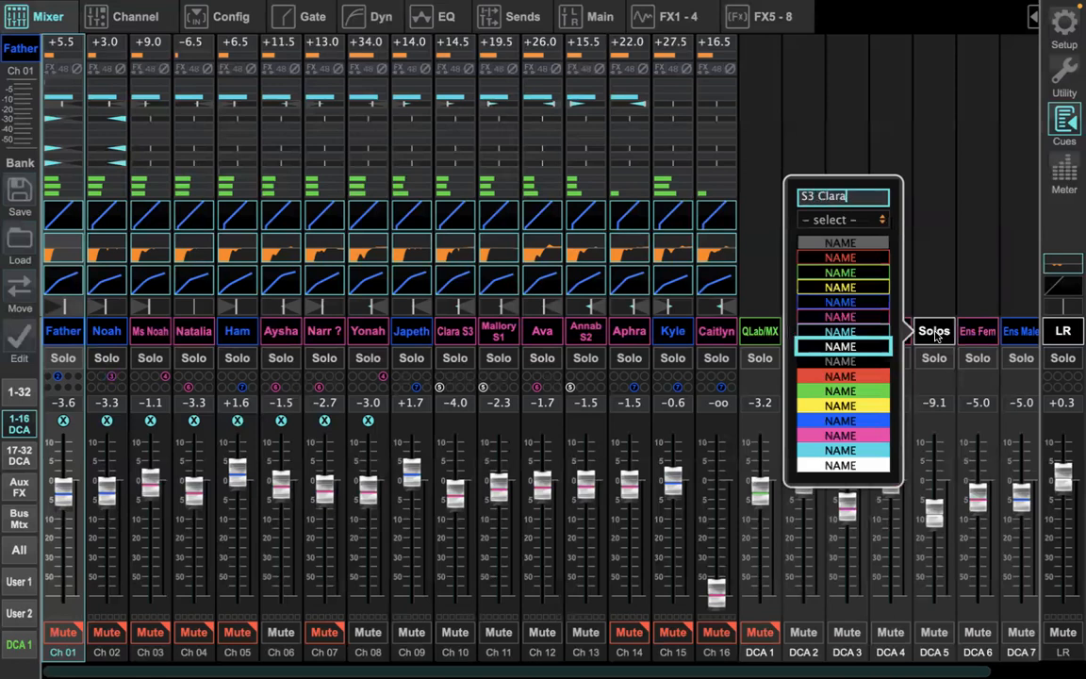
pyautogui.write('a')
pyautogui.click(845, 318)
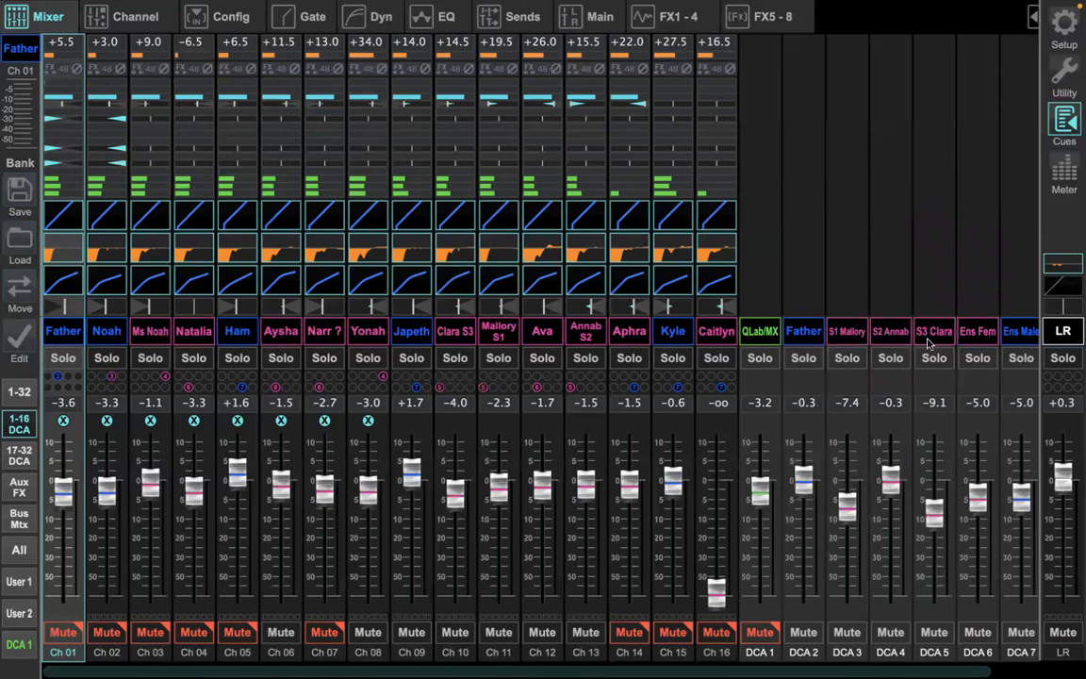
# Step: Open the show's snippet list and select snippet 28, Generations
pyautogui.click(1058, 123)
pyautogui.click(1058, 123)
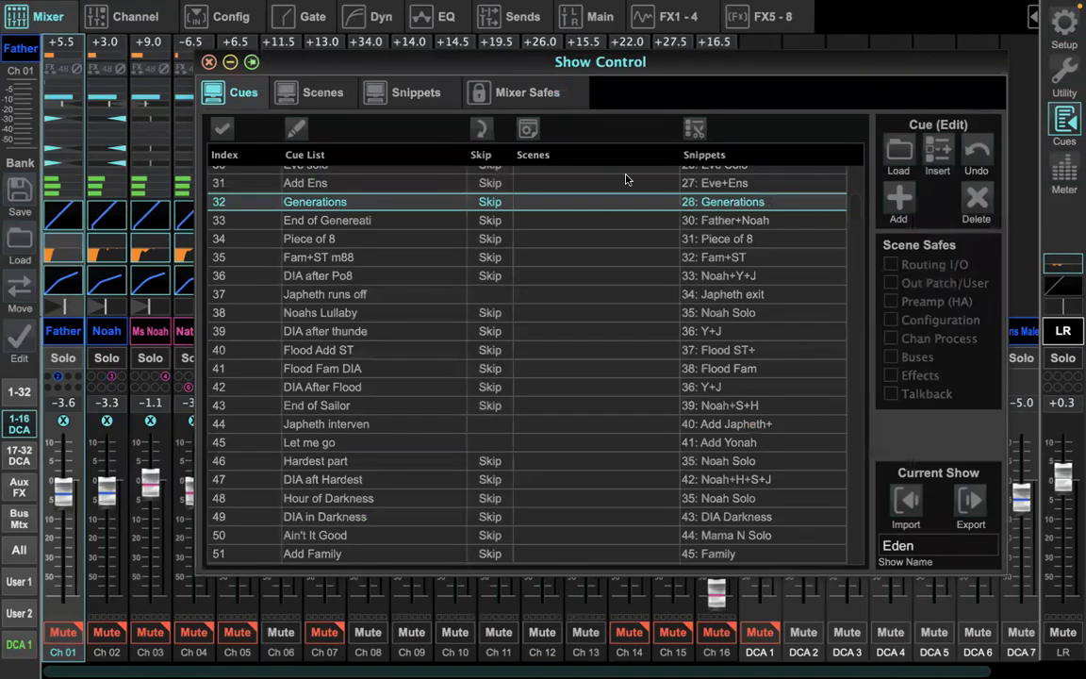
pyautogui.click(413, 94)
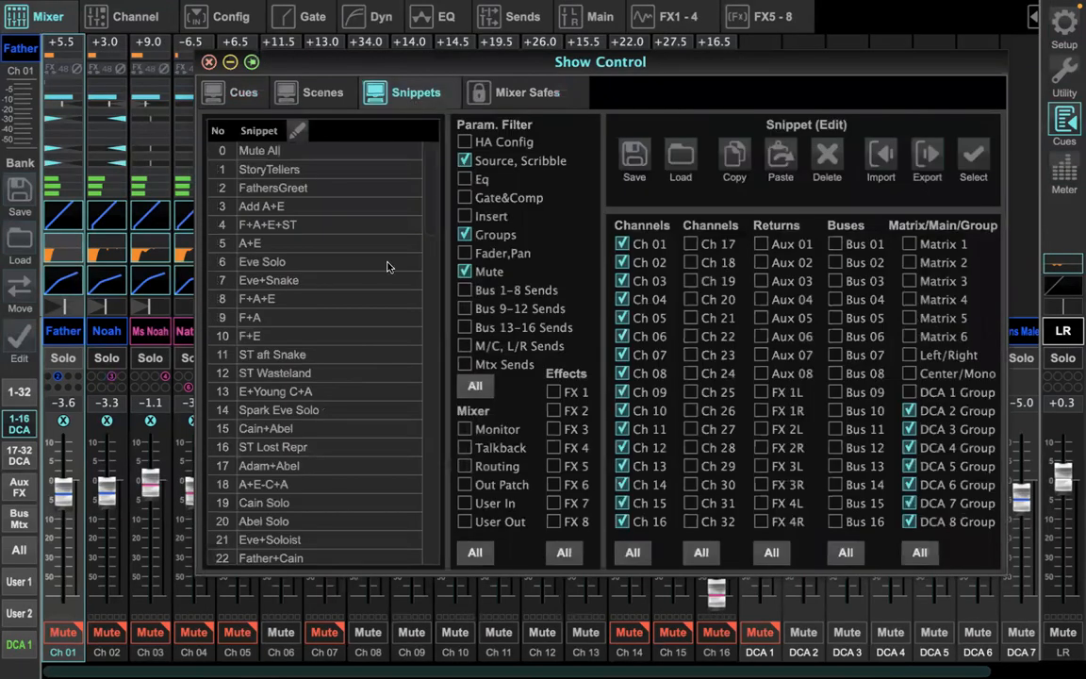
pyautogui.scroll(-10, 386, 266)
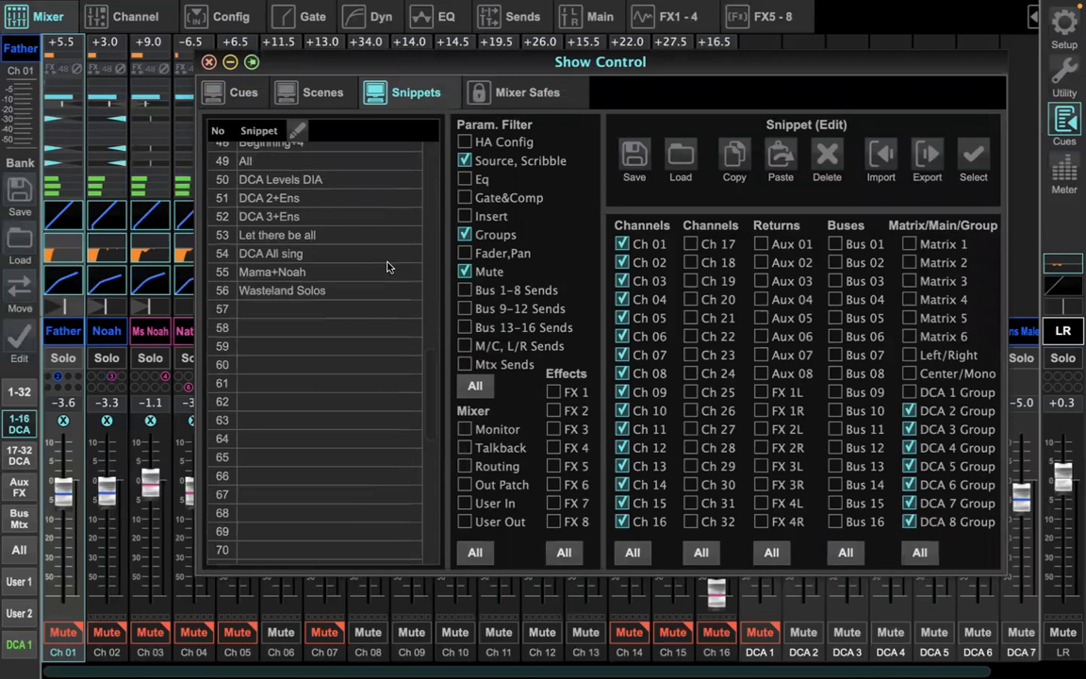
pyautogui.scroll(10, 387, 267)
pyautogui.scroll(-3, 387, 267)
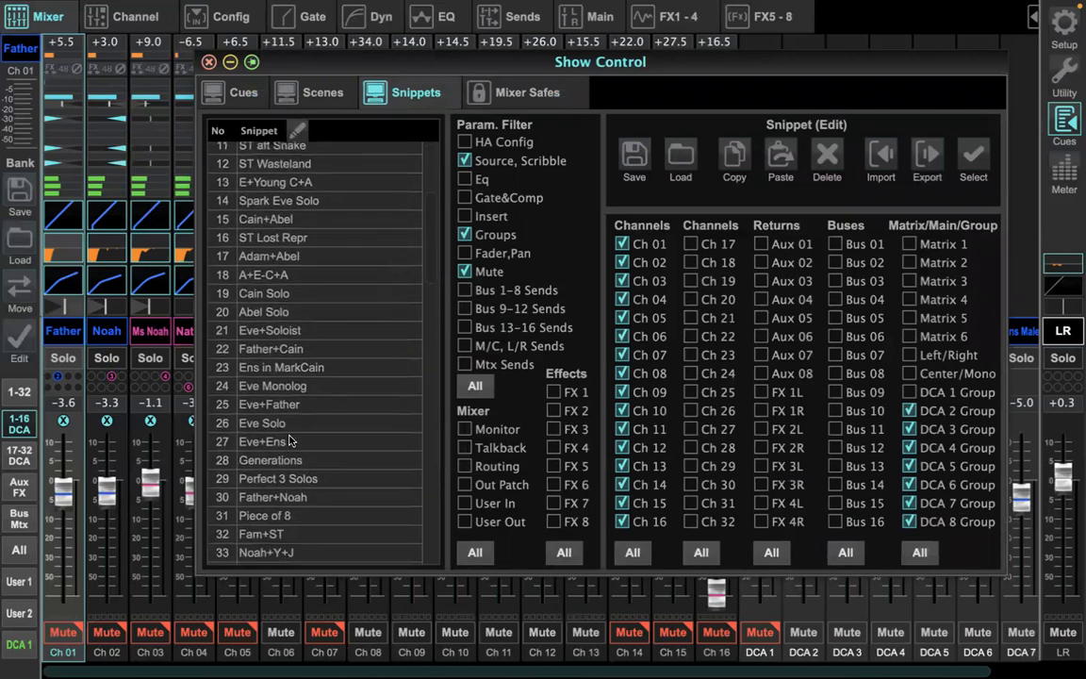
pyautogui.click(273, 460)
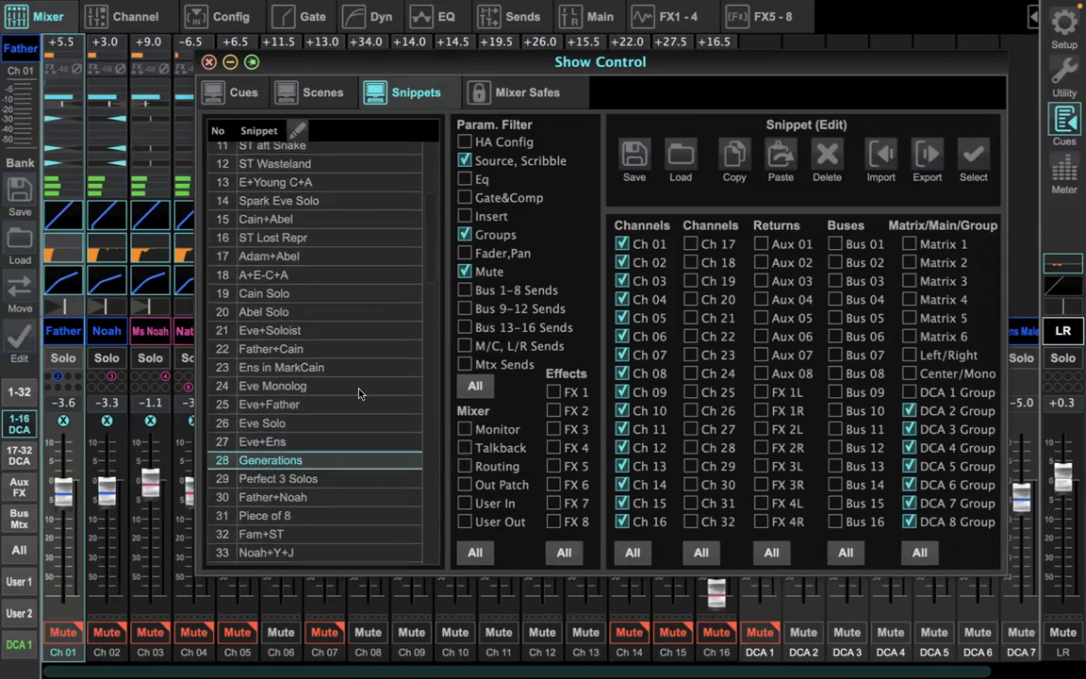
# Step: Review which parameter filters the snippet stores, such as Source, Scribble, Groups and Mute, and close Show Control
pyautogui.scroll(-3, 358, 394)
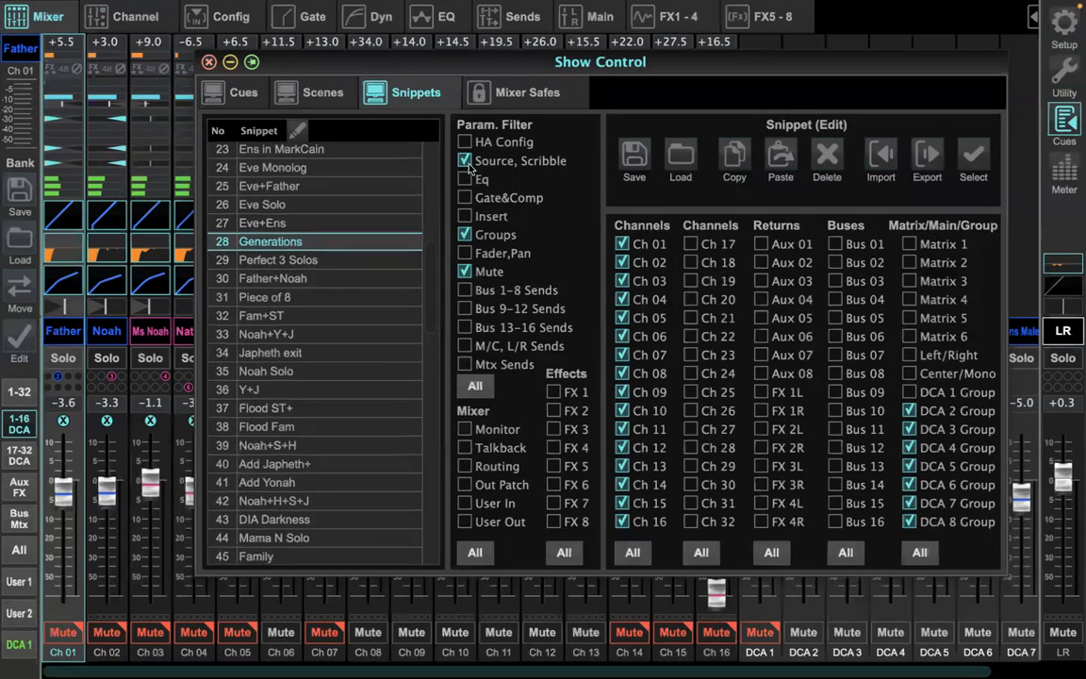
pyautogui.click(465, 235)
pyautogui.click(465, 235)
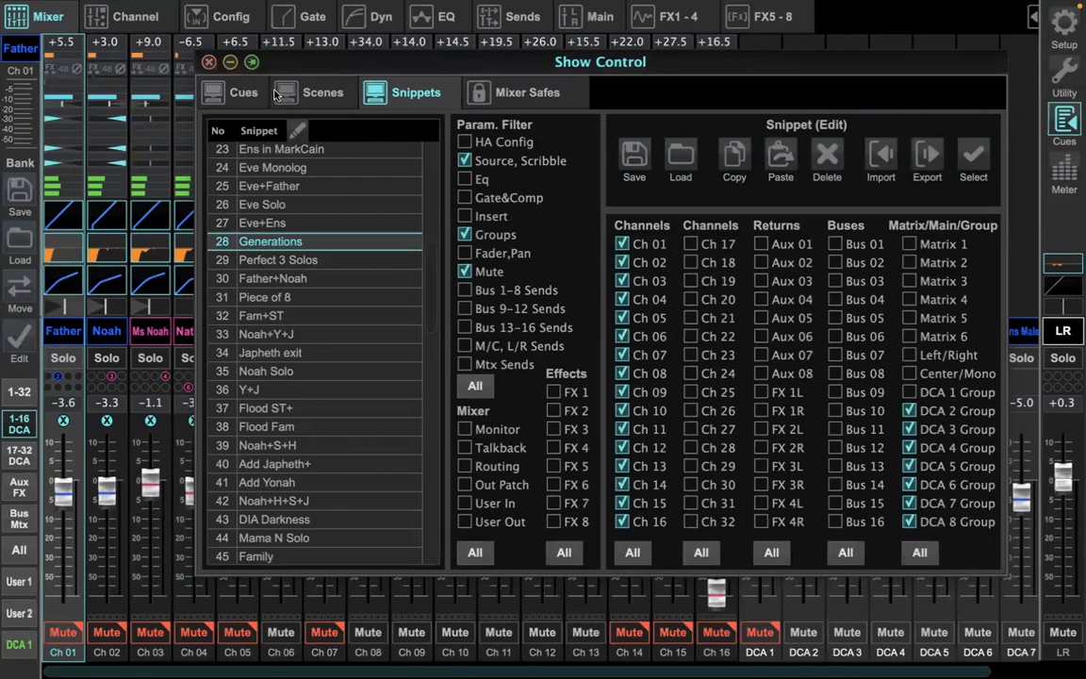
pyautogui.click(209, 61)
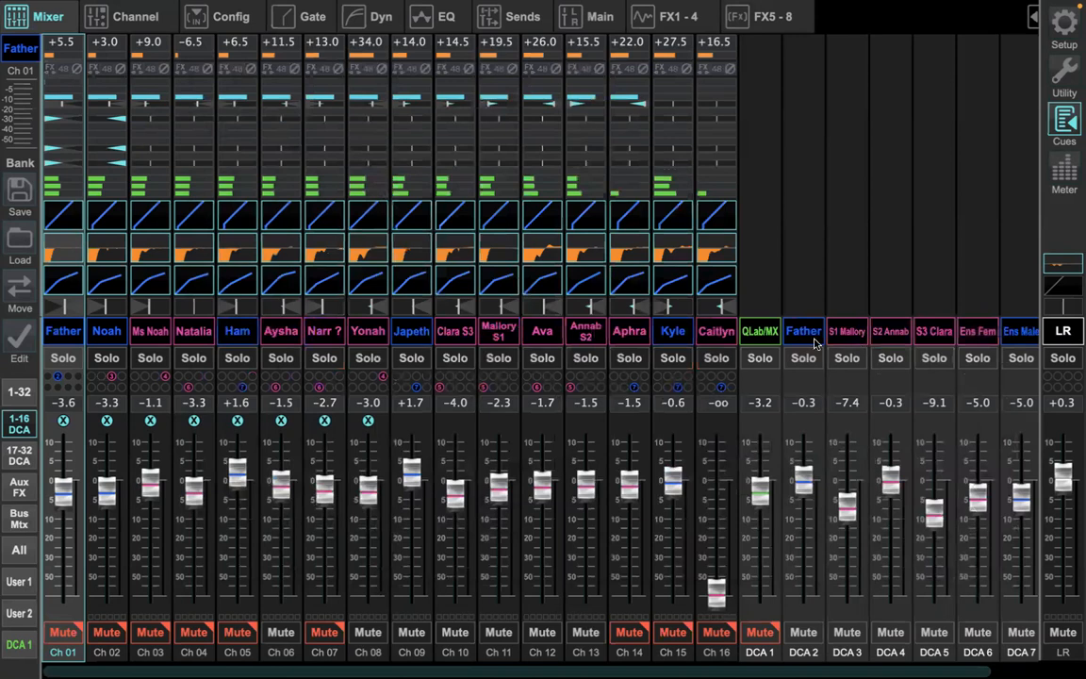
# Step: Relabel DCA 2 for the principals and color the label cyan
pyautogui.click(803, 339)
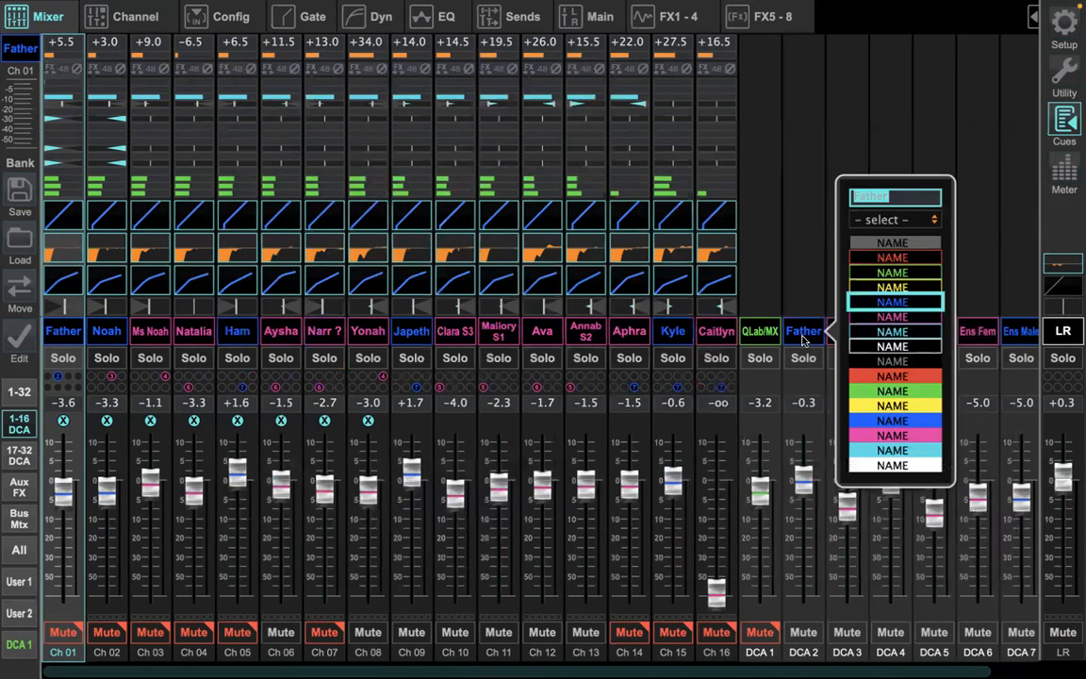
pyautogui.write('Princi...')
pyautogui.click(891, 337)
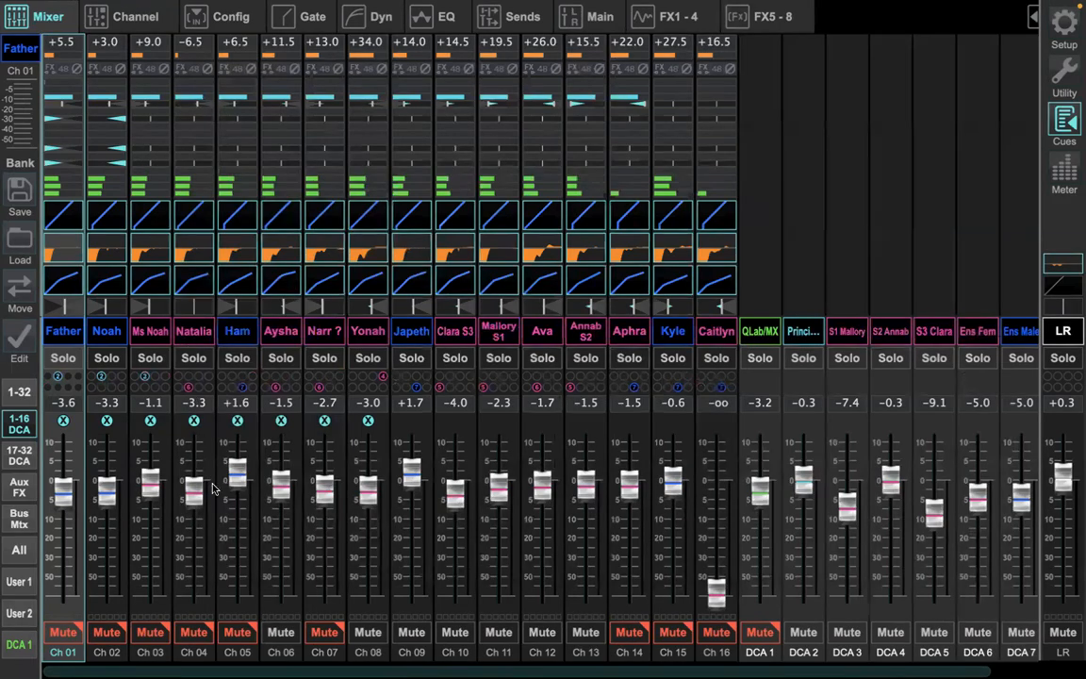
# Step: Unmute channels 1 through 5
pyautogui.click(66, 636)
pyautogui.click(101, 634)
pyautogui.click(141, 633)
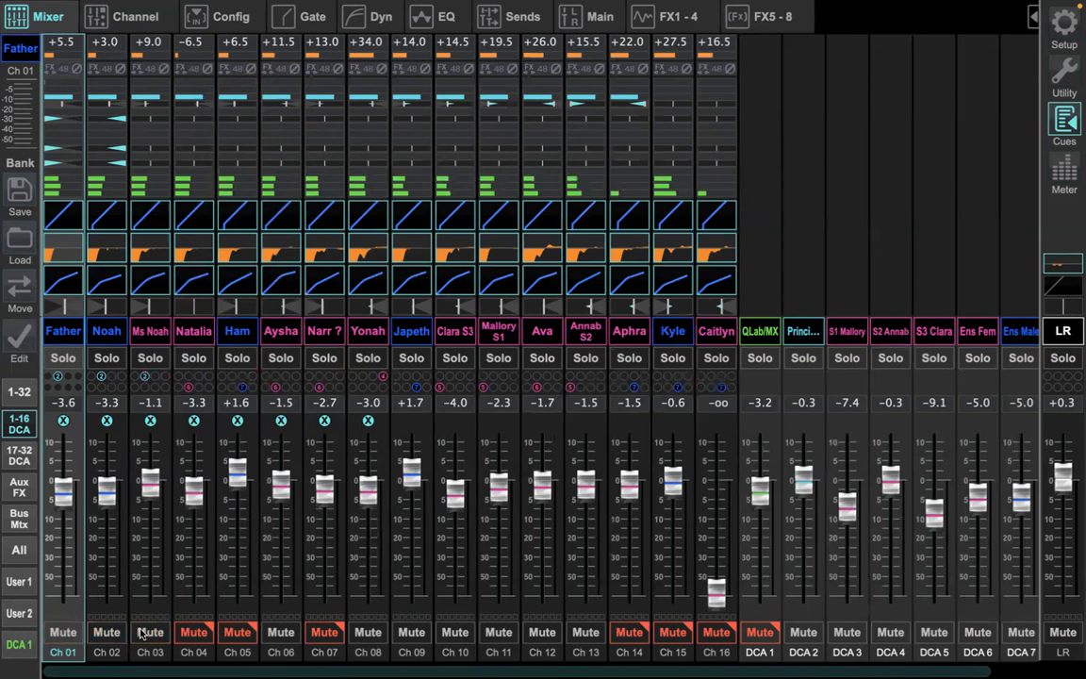
pyautogui.click(189, 633)
pyautogui.click(240, 633)
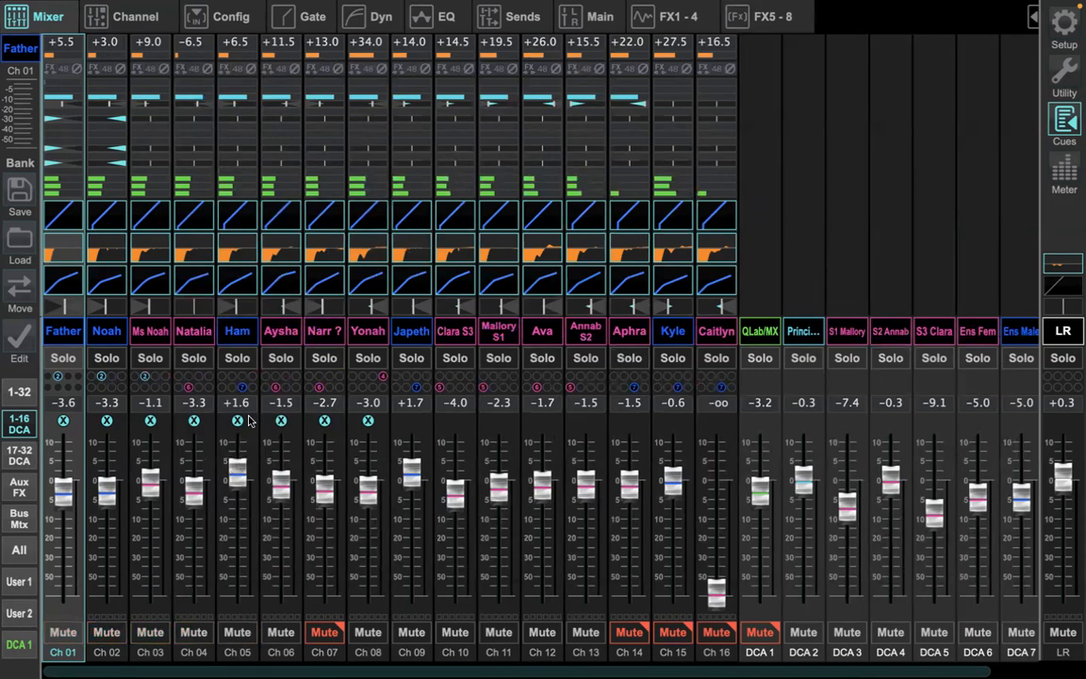
pyautogui.click(241, 388)
# Step: Assign channel 8 (Yonah) to DCA 2 and unmute channels 14 and 15
pyautogui.click(363, 378)
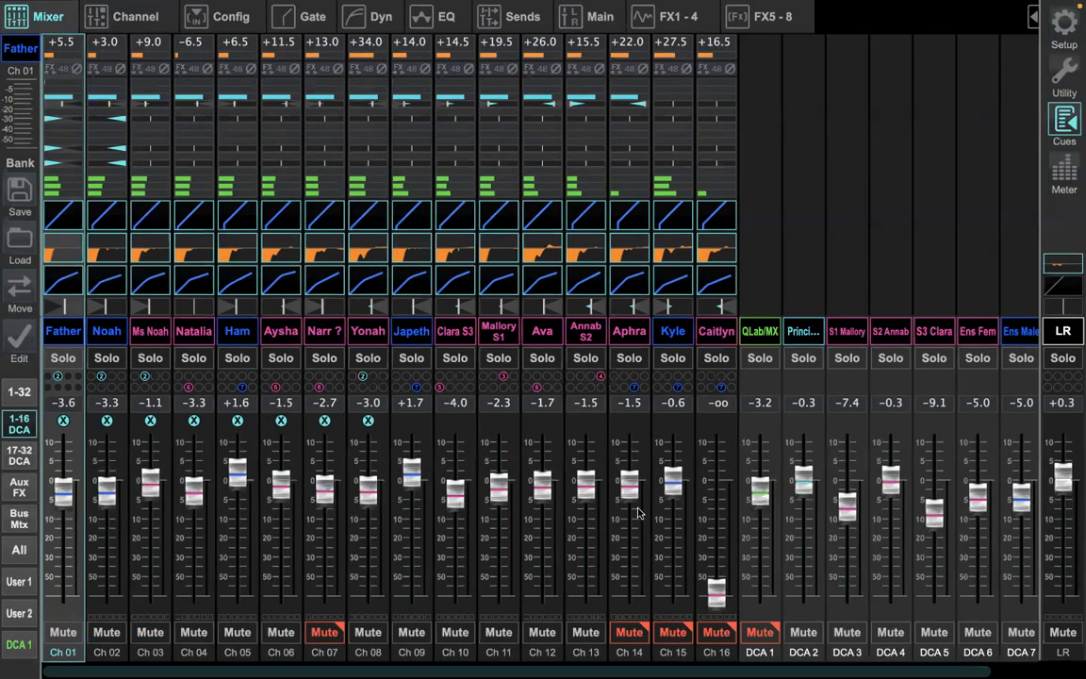
pyautogui.click(629, 633)
pyautogui.click(672, 632)
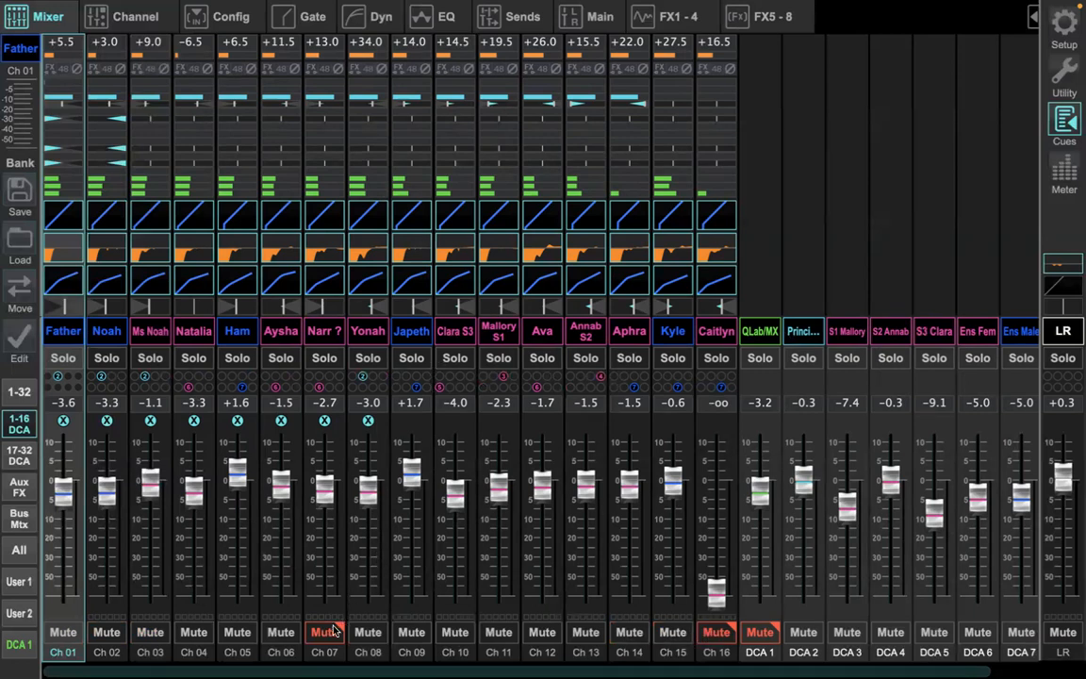
# Step: Unmute channel 7 and reassign it to DCA 7, and mute channel 9
pyautogui.click(322, 635)
pyautogui.click(320, 390)
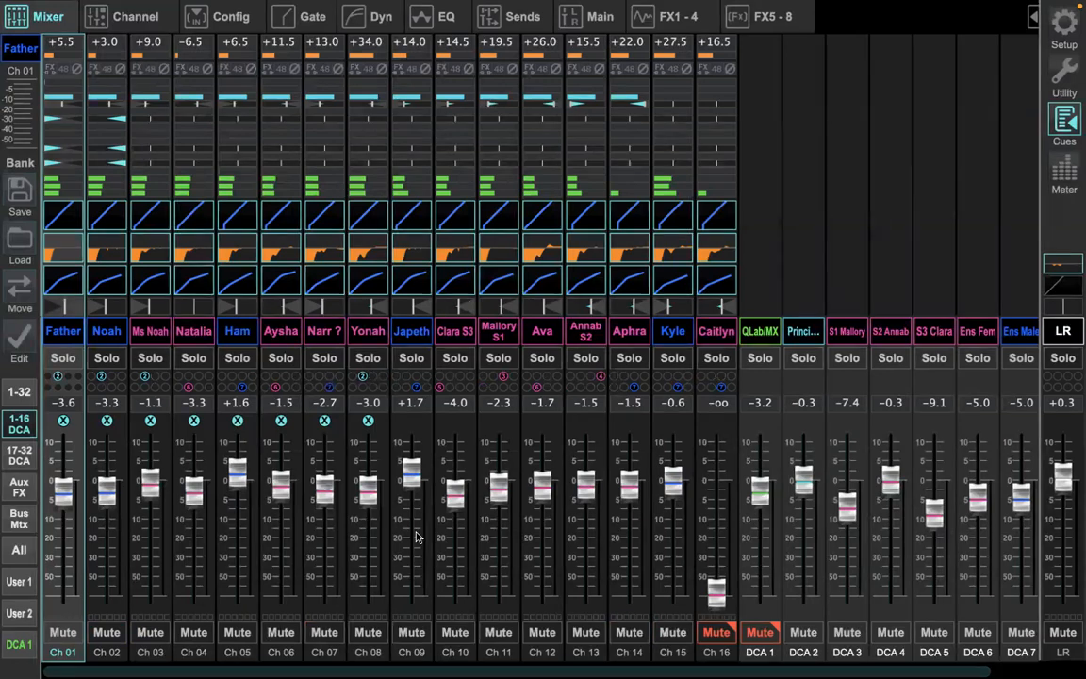
pyautogui.click(411, 631)
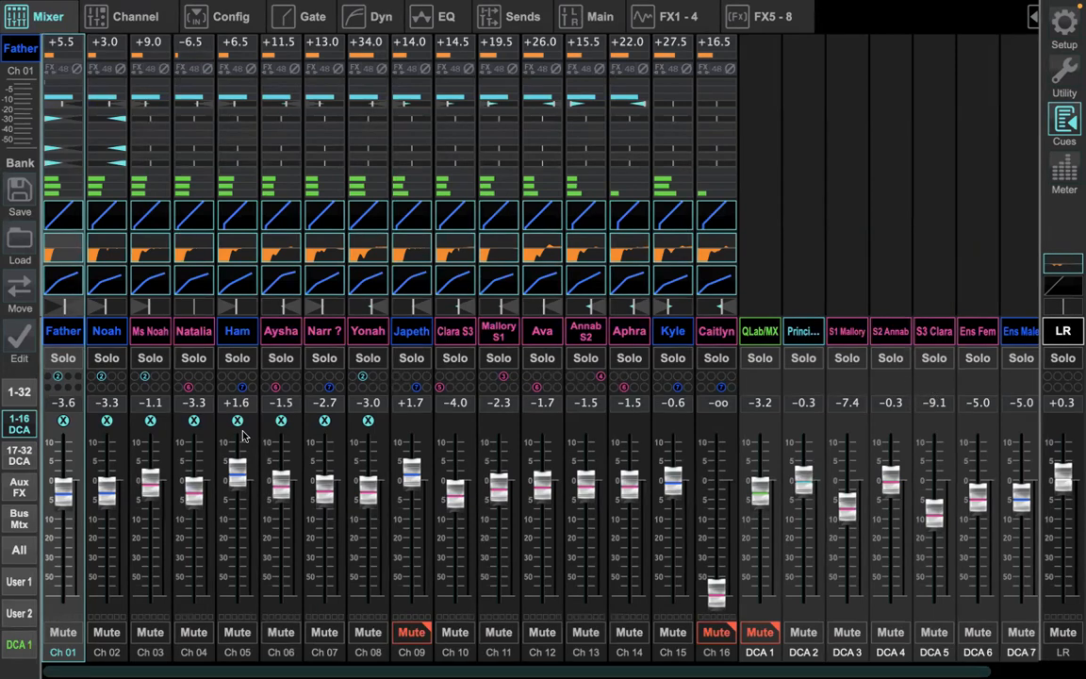
# Step: Overwrite snippet 28, Generations, with the current mixer settings
pyautogui.click(1065, 125)
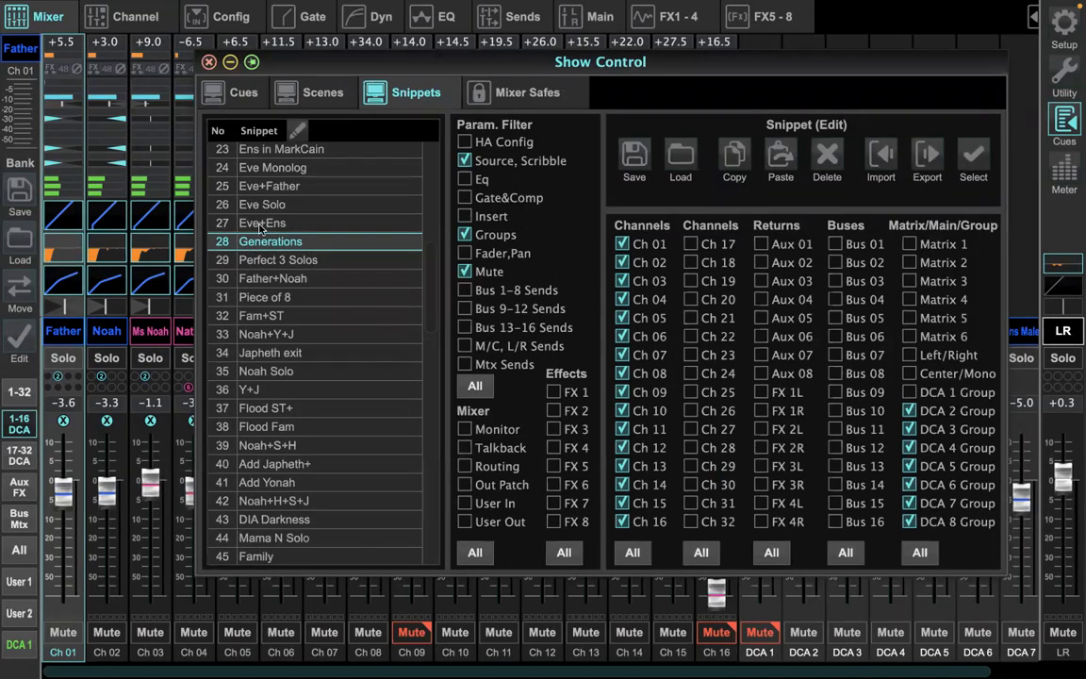
pyautogui.click(635, 162)
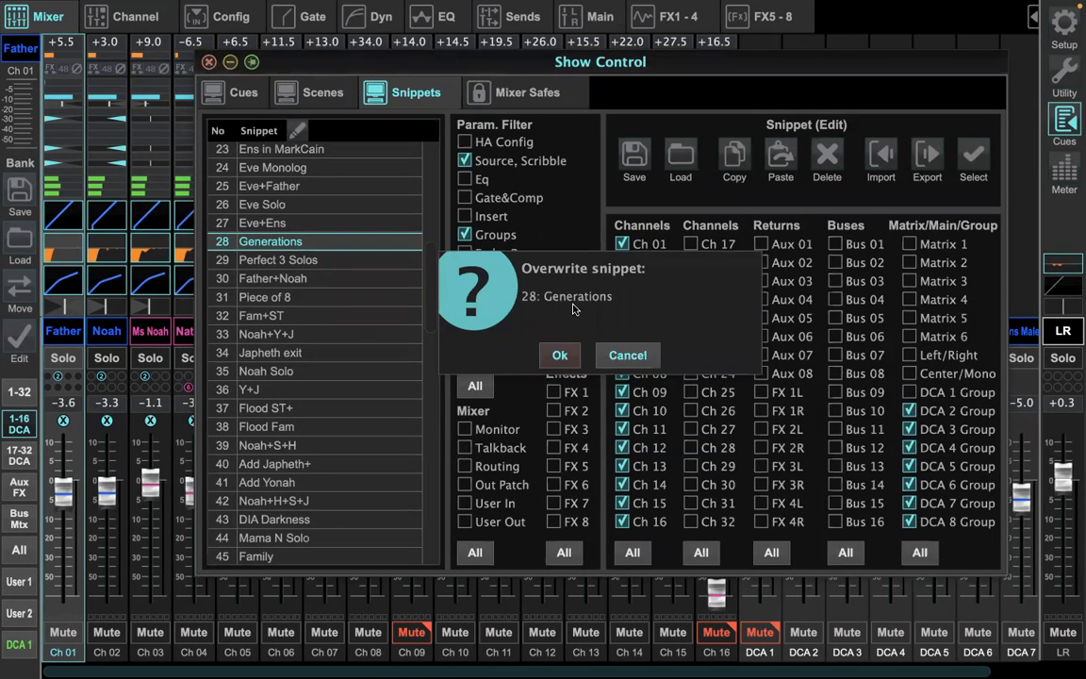
pyautogui.click(559, 355)
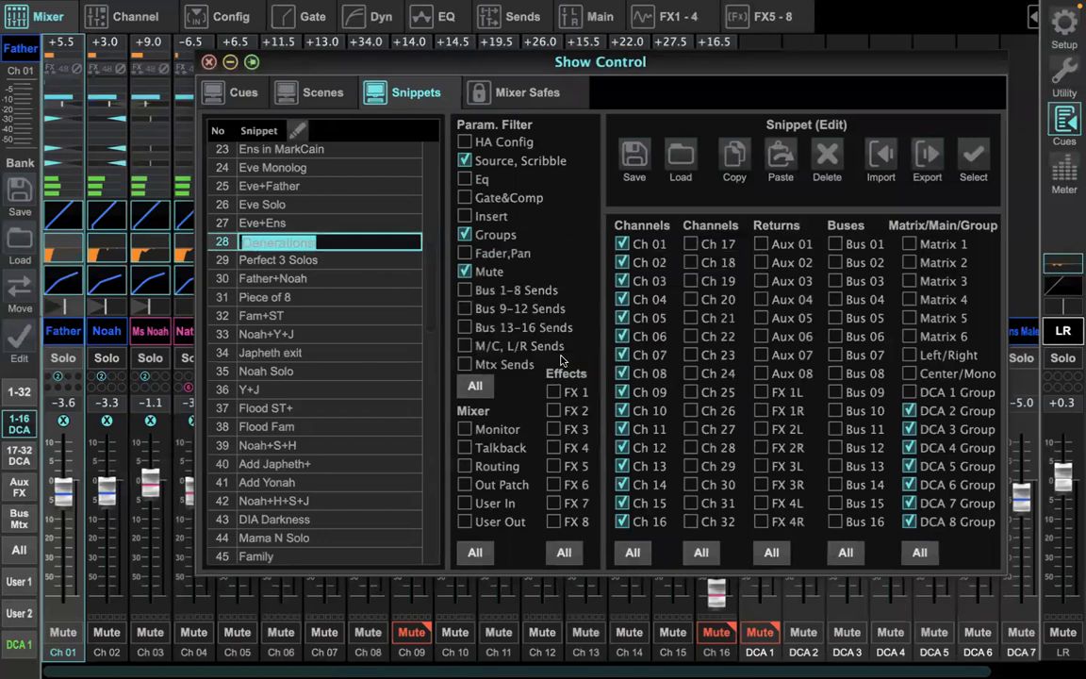
# Step: Recall the Add Ens cue followed by the Generations cue from the cue list to compare their DCA labels
pyautogui.click(250, 98)
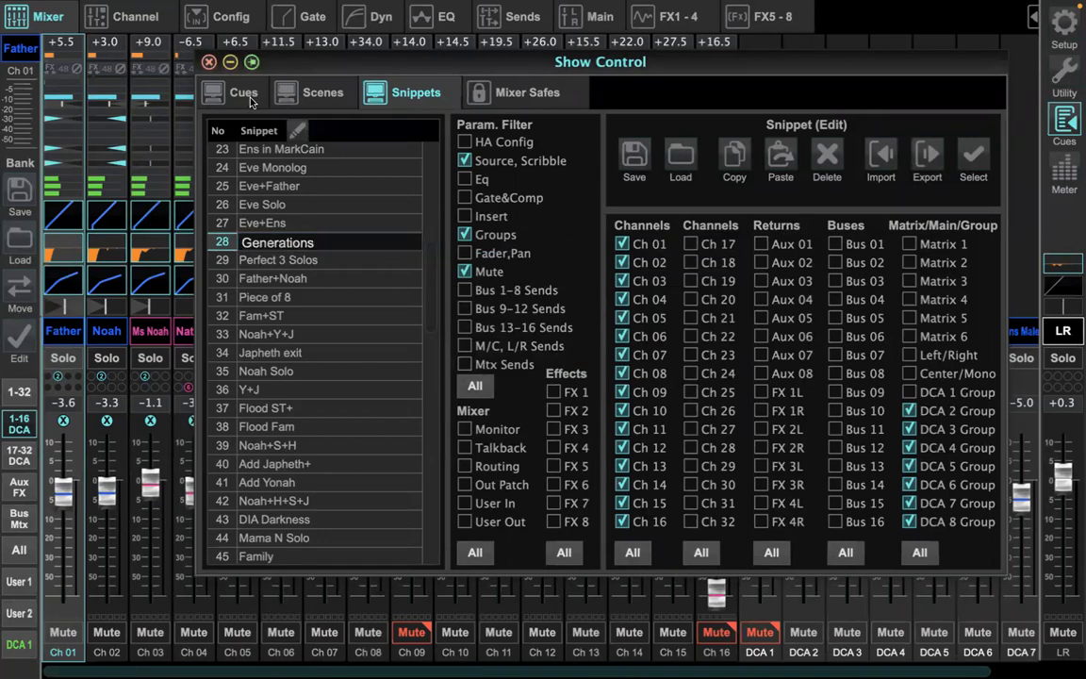
pyautogui.moveTo(300, 68); pyautogui.dragTo(211, 167)
pyautogui.moveTo(687, 170); pyautogui.dragTo(531, 149)
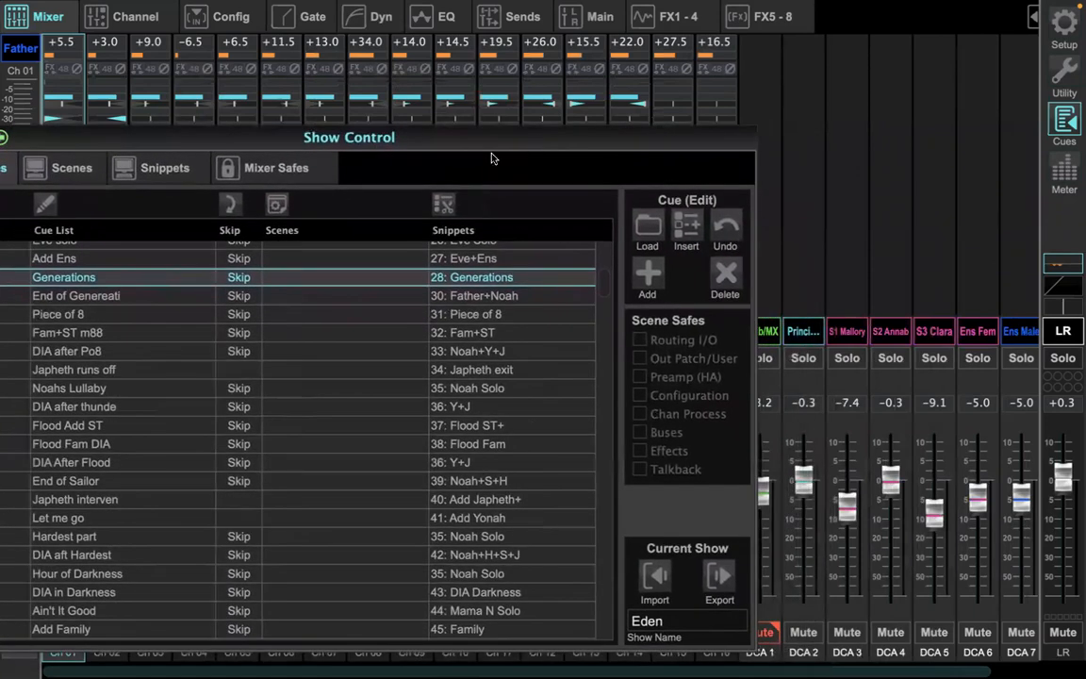
pyautogui.doubleClick(148, 261)
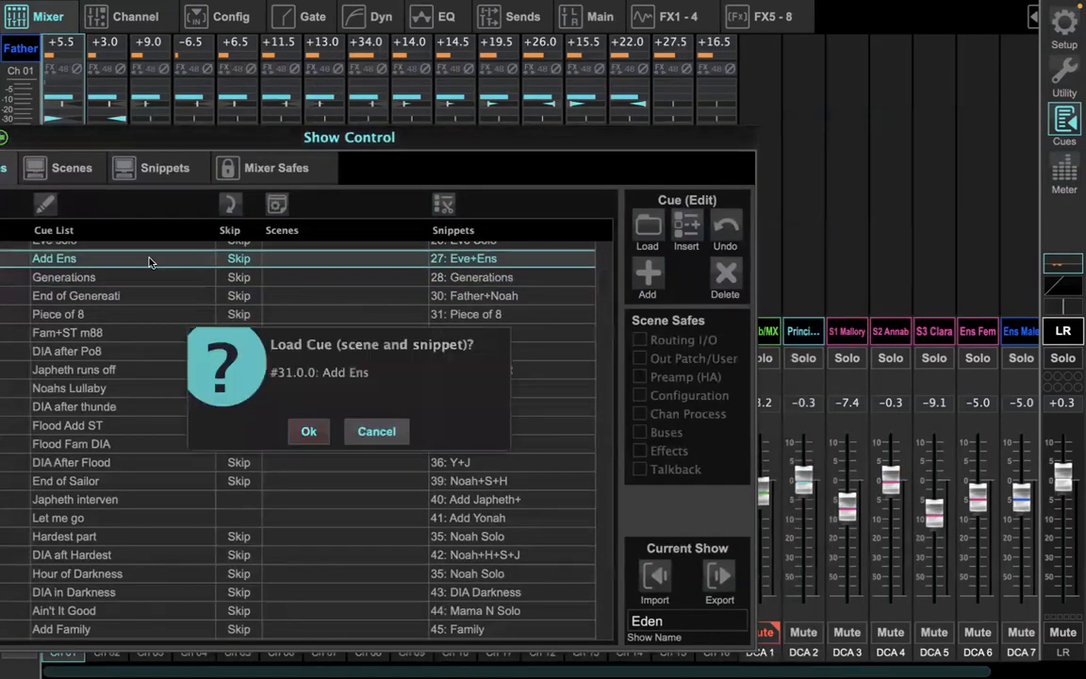
pyautogui.click(302, 435)
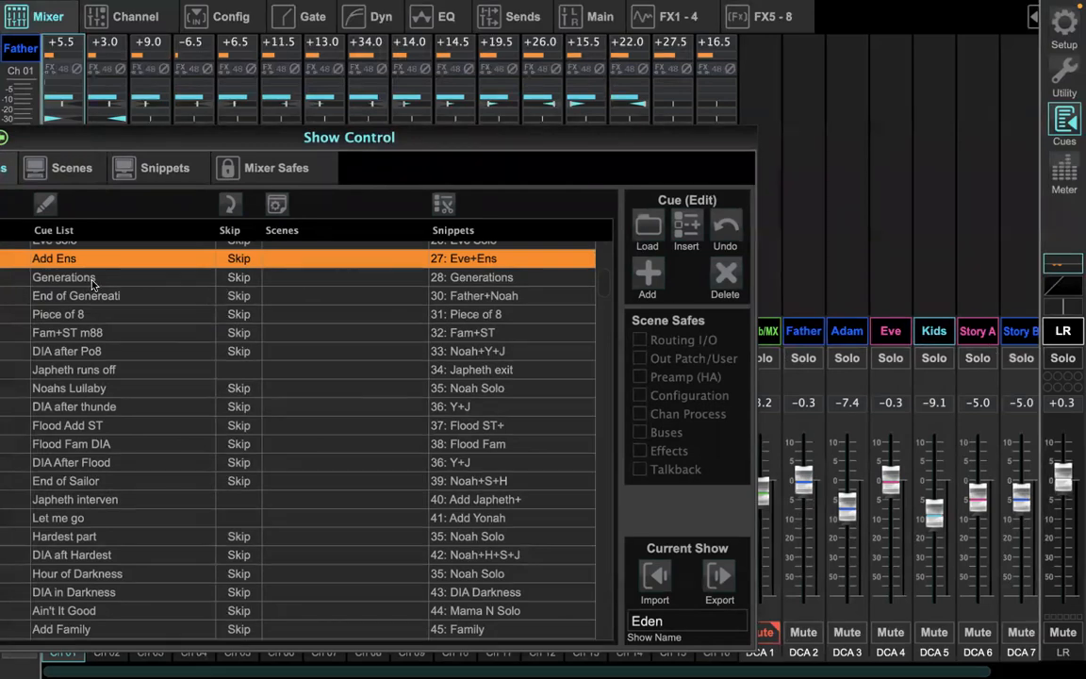
pyautogui.click(303, 431)
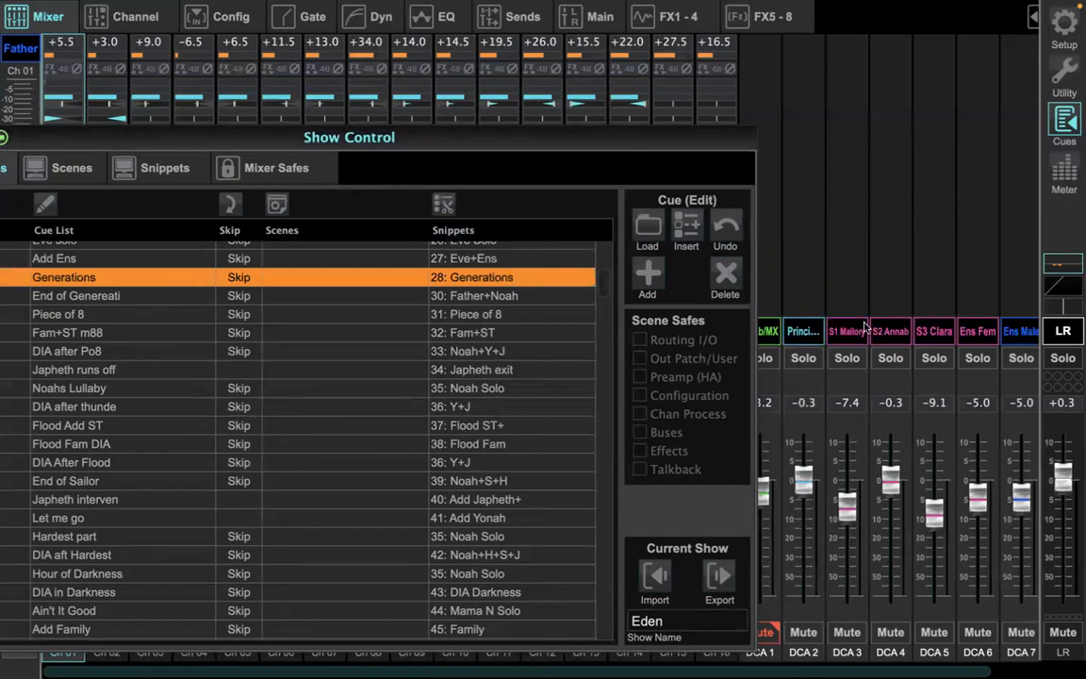
# Step: Move the Show Control window off the input channels and recall Add Ens and Generations again to compare channel names, DCA assignments and mutes
pyautogui.moveTo(61, 132); pyautogui.dragTo(670, 125)
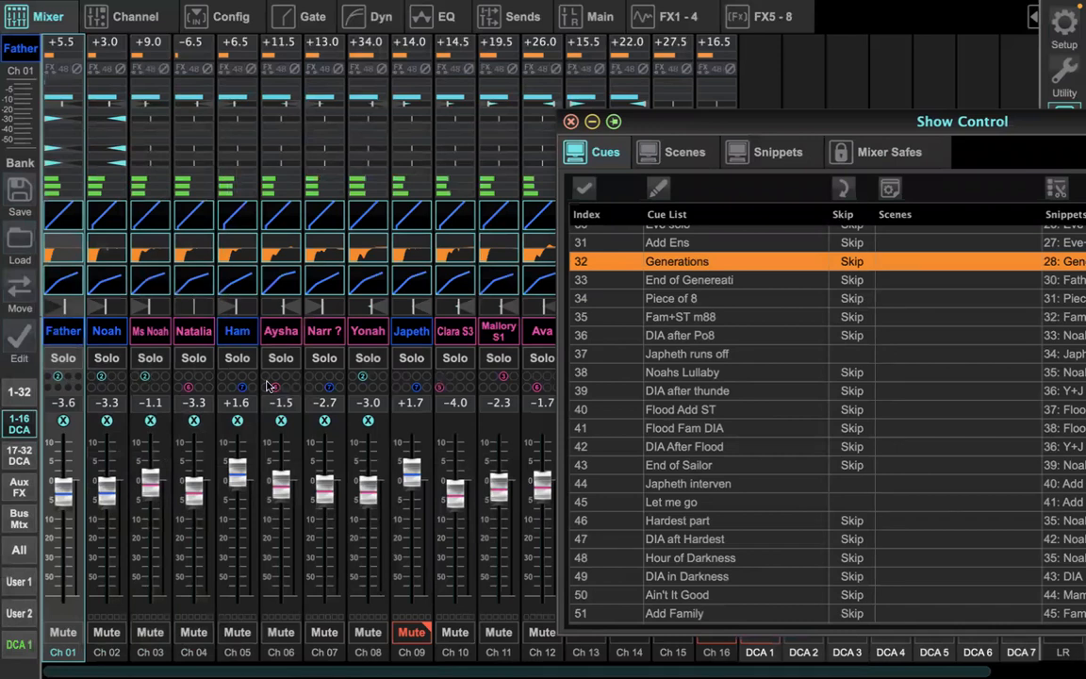
pyautogui.doubleClick(685, 246)
pyautogui.click(866, 414)
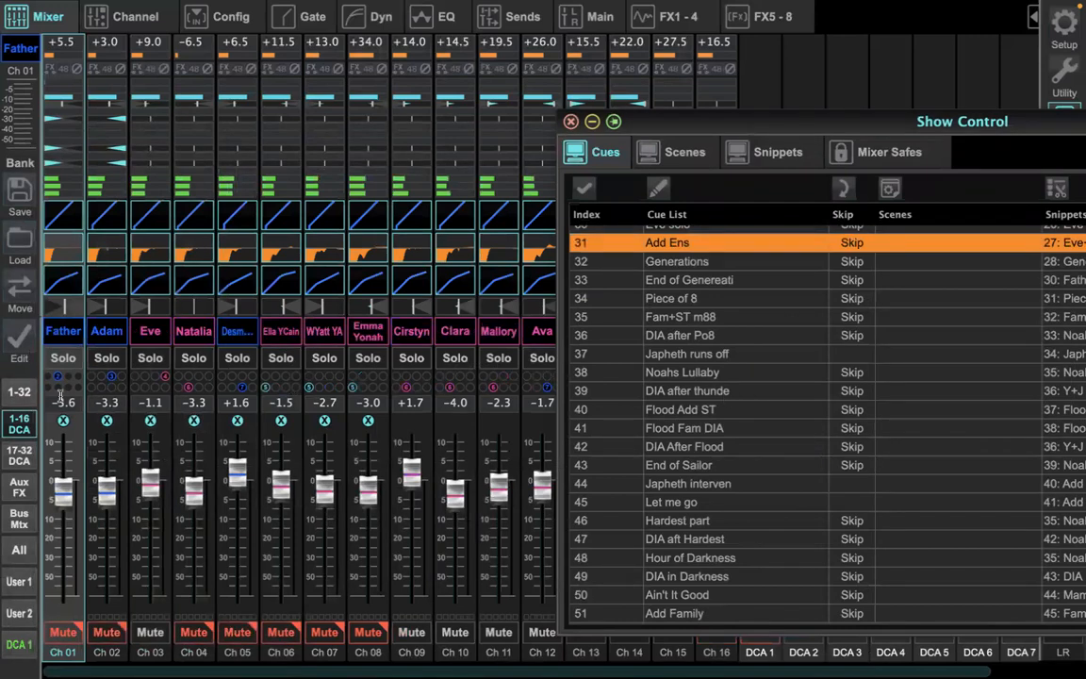
pyautogui.doubleClick(665, 259)
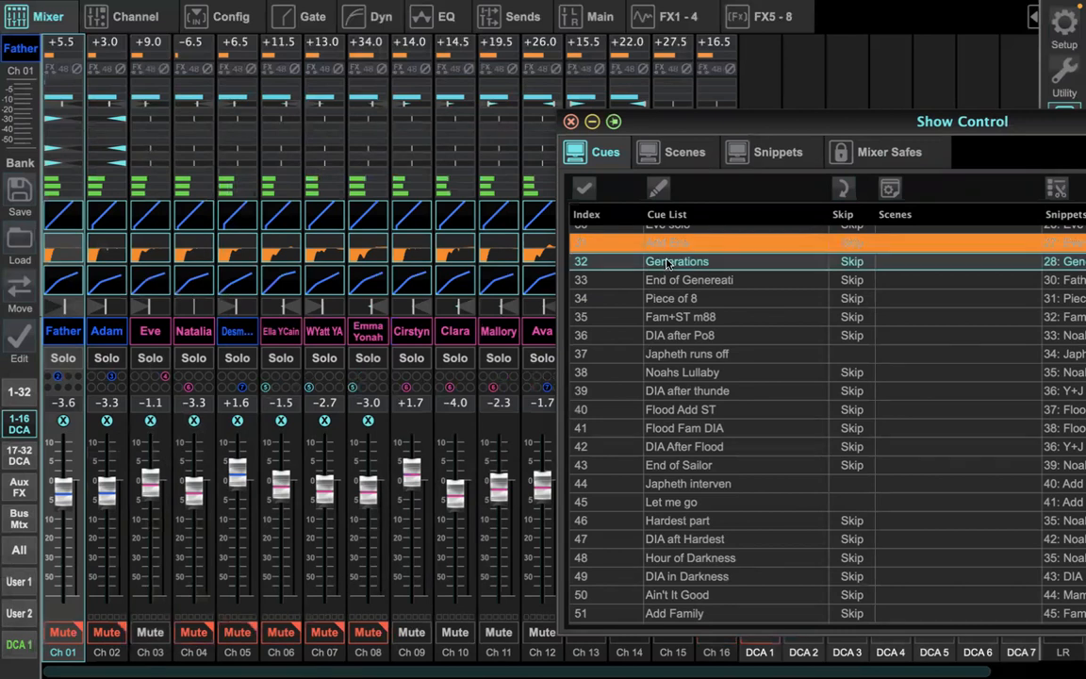
pyautogui.click(870, 421)
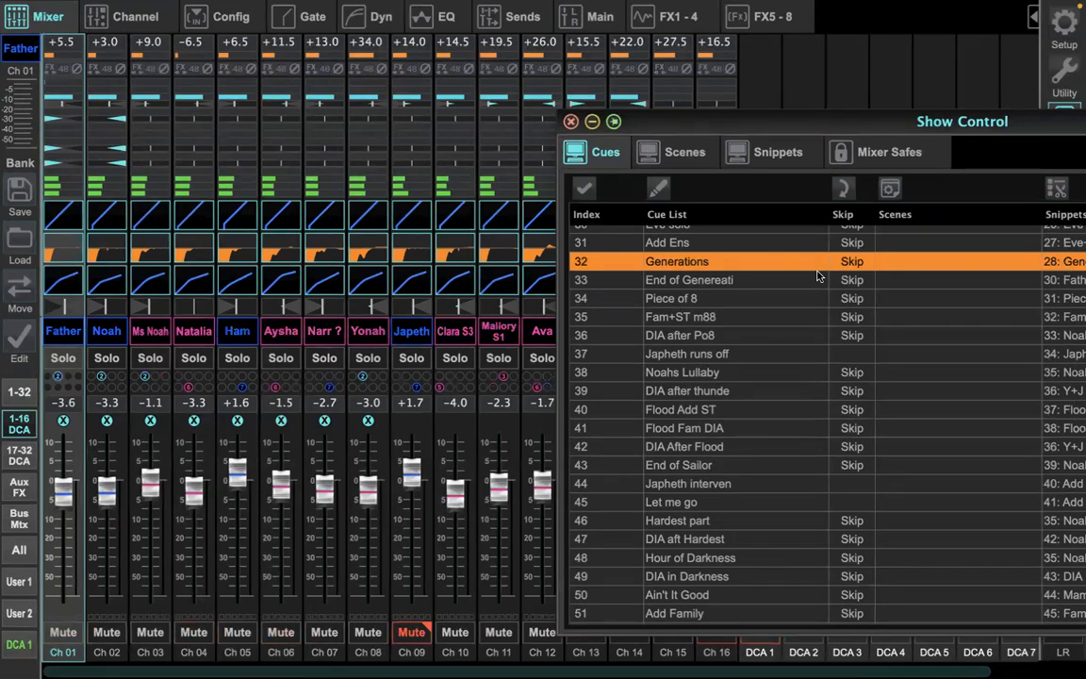
# Step: Load cue 33, End of Genereati, and minimize the Show Control window to reveal the whole mixer
pyautogui.click(697, 280)
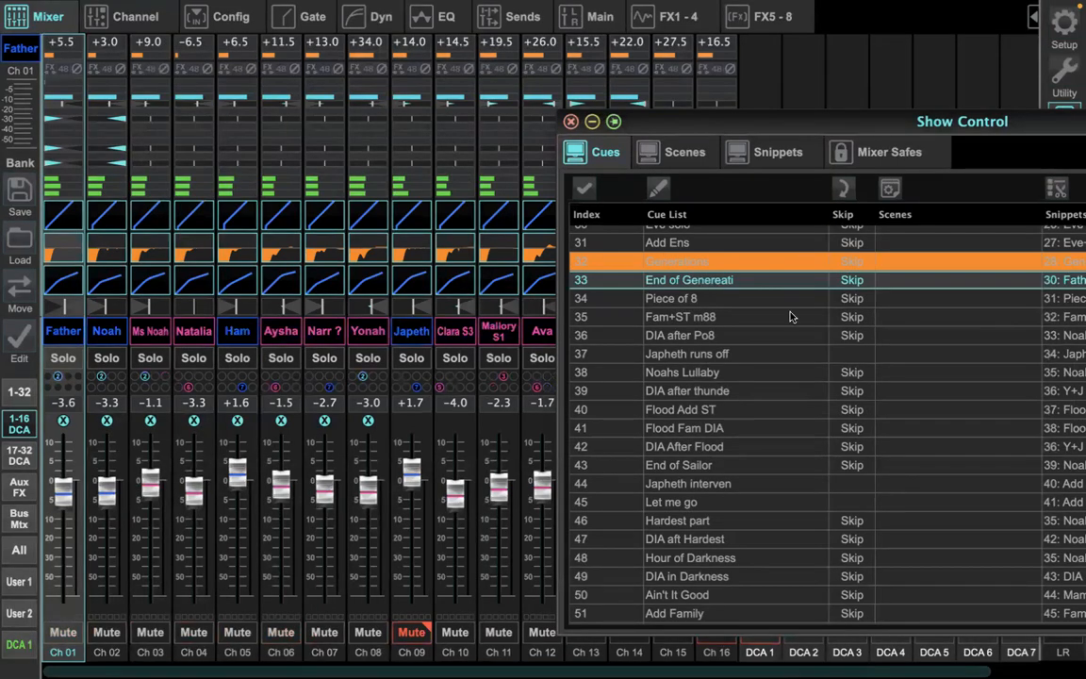
pyautogui.click(887, 417)
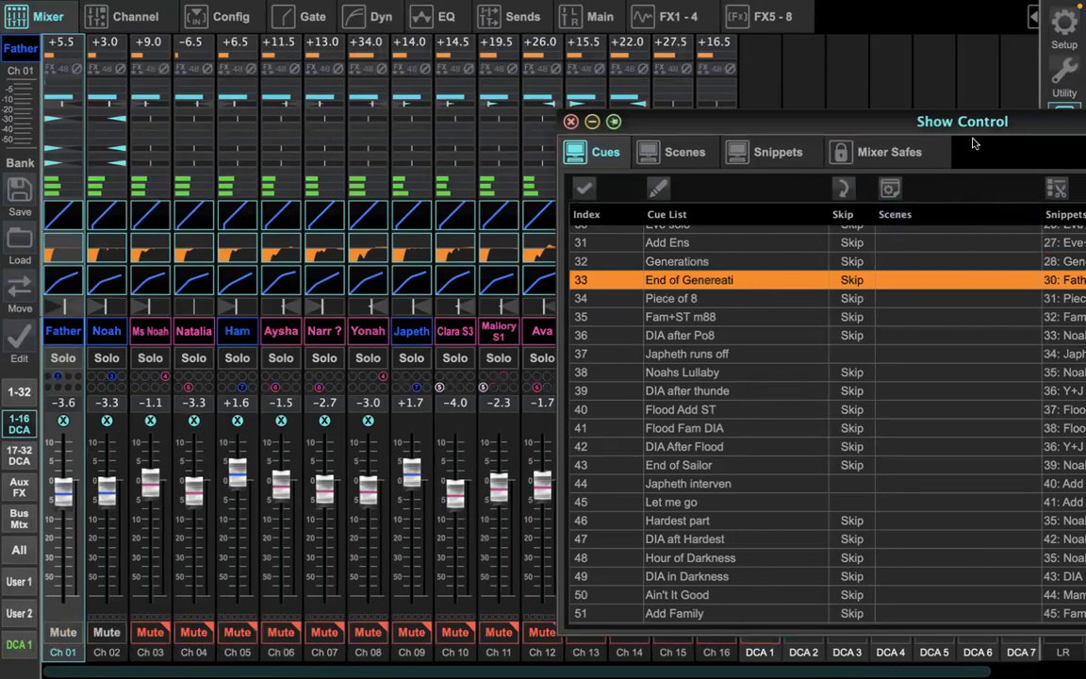
pyautogui.moveTo(939, 121); pyautogui.dragTo(580, 83)
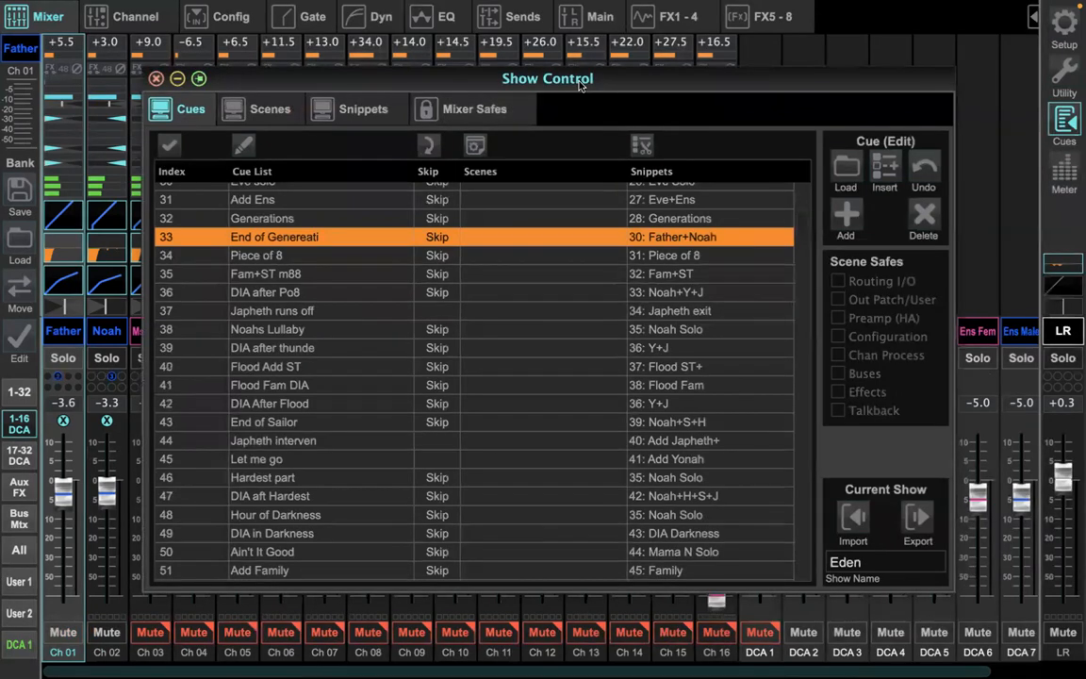
pyautogui.click(178, 79)
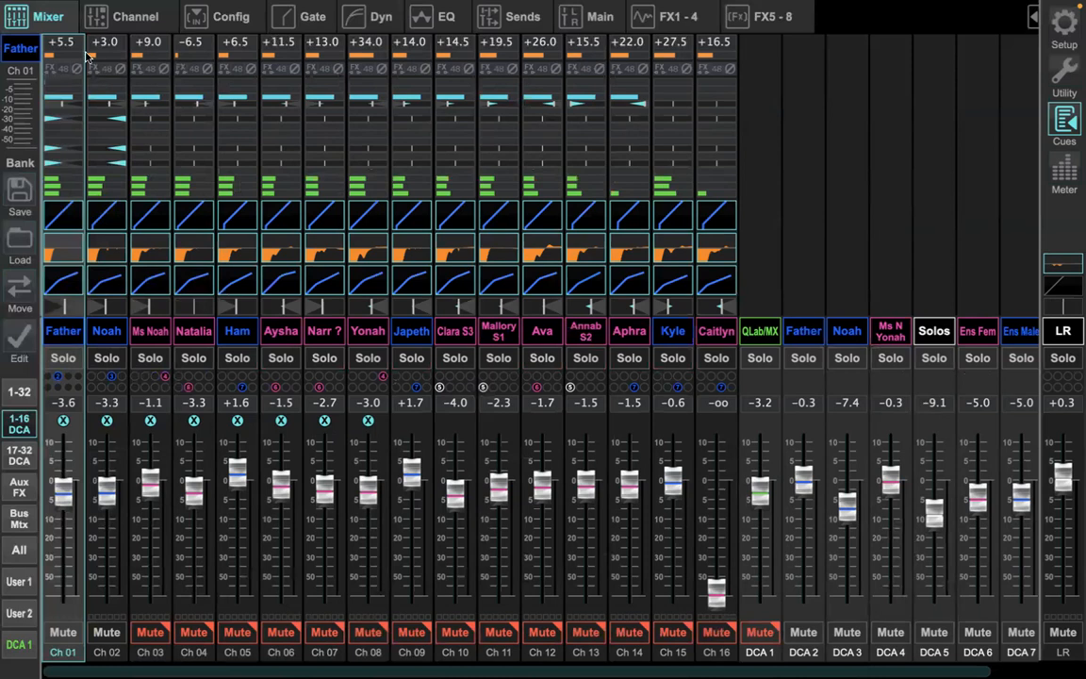
# Step: Switch to QLab and expand the Children of Eden main cue list to full screen
pyautogui.moveTo(63, 8)
pyautogui.moveTo(39, 31)
pyautogui.click(52, 55)
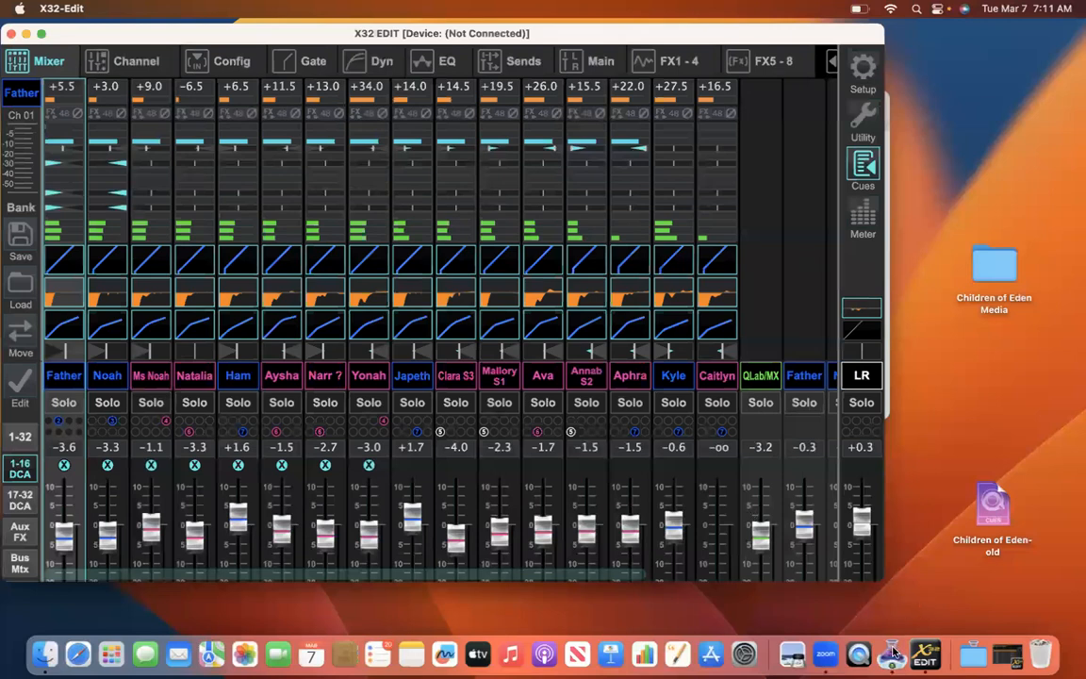
pyautogui.click(893, 651)
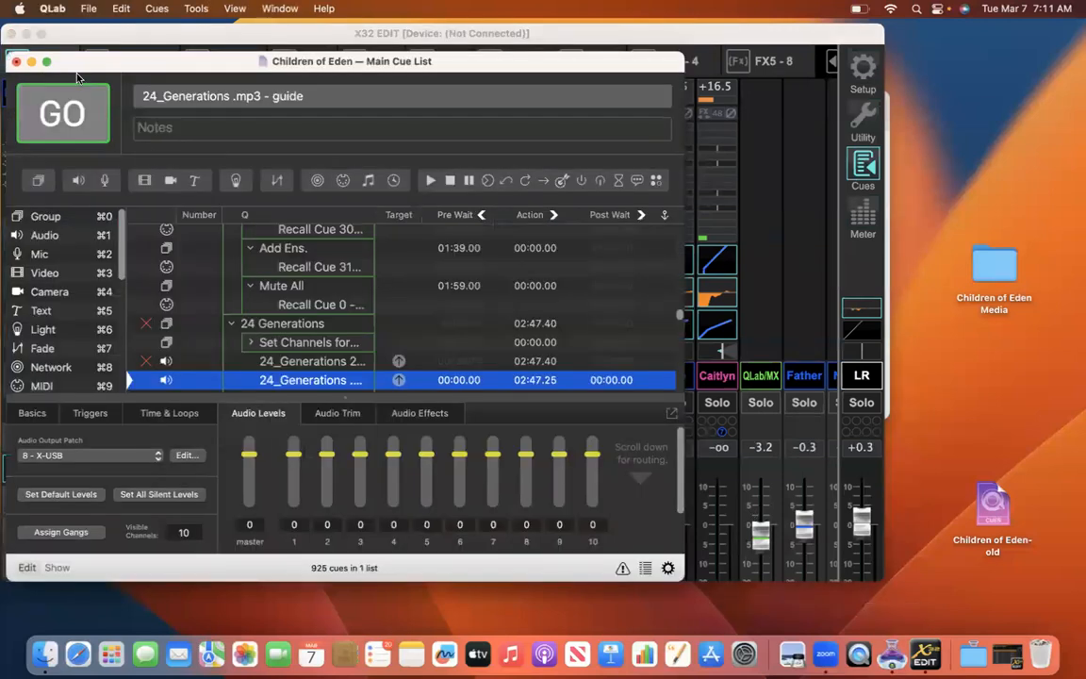
pyautogui.click(46, 61)
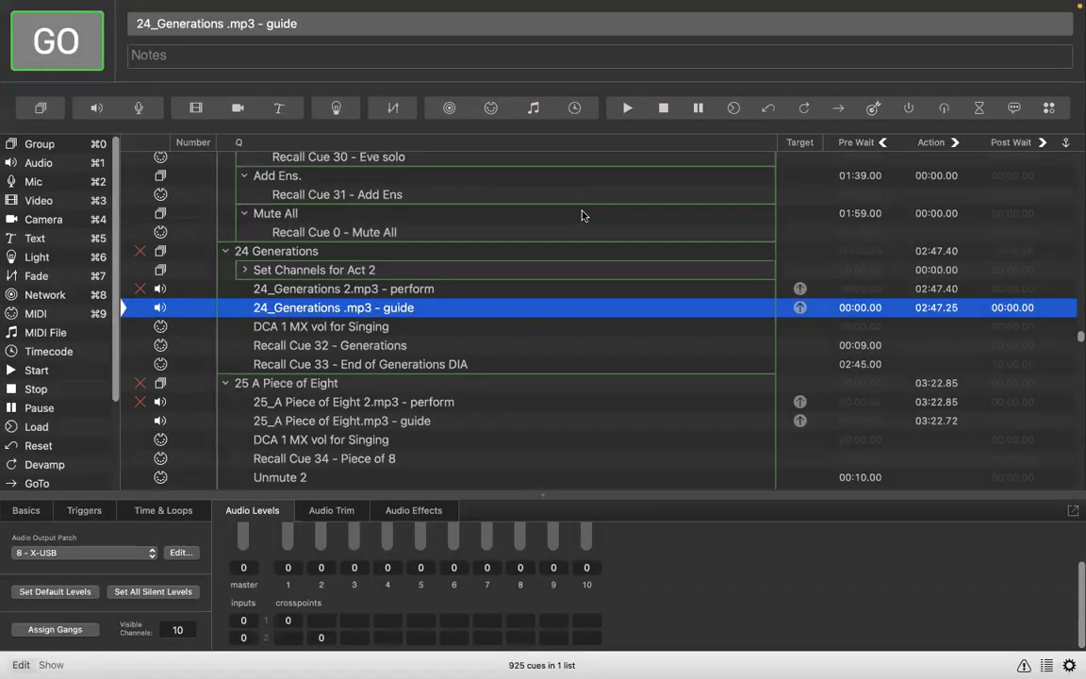
# Step: Compare the audio output patches of the perform and guide audio cues in the 24 Generations group
pyautogui.scroll(2, 582, 216)
pyautogui.scroll(-3, 582, 216)
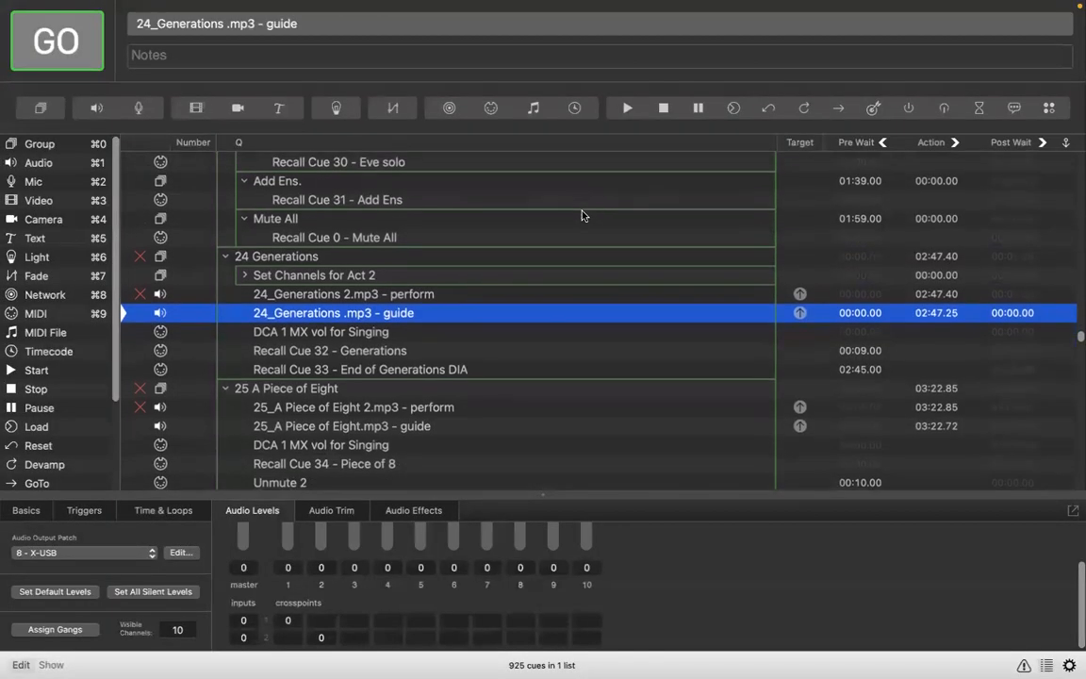
pyautogui.press('Up')
pyautogui.click(369, 298)
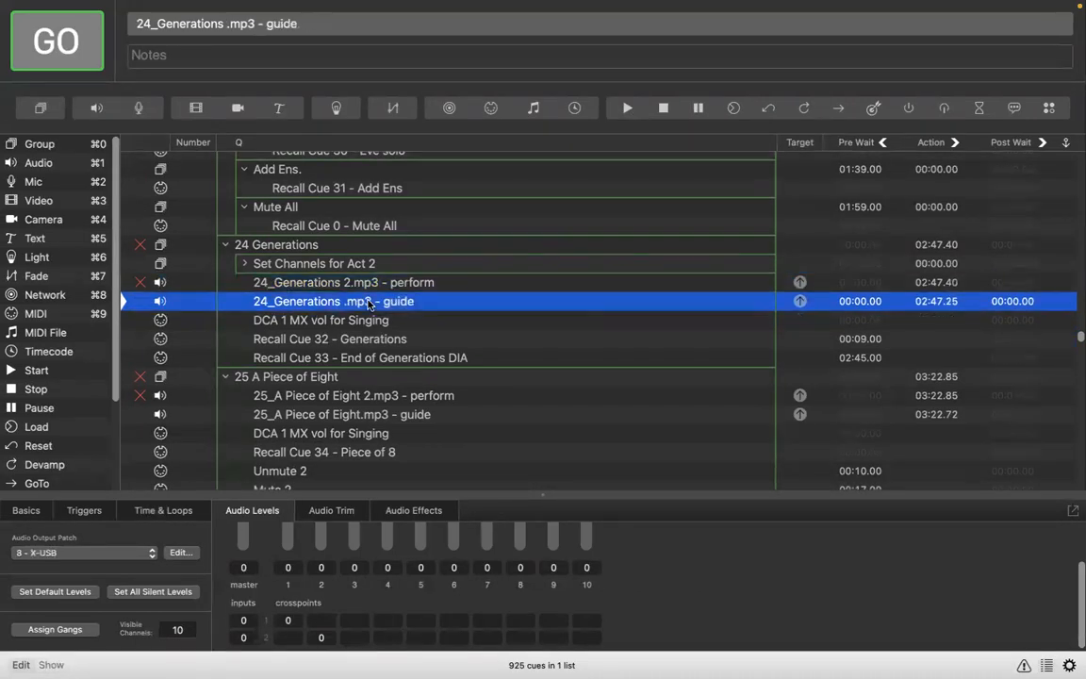
pyautogui.click(368, 288)
pyautogui.click(368, 302)
pyautogui.click(351, 284)
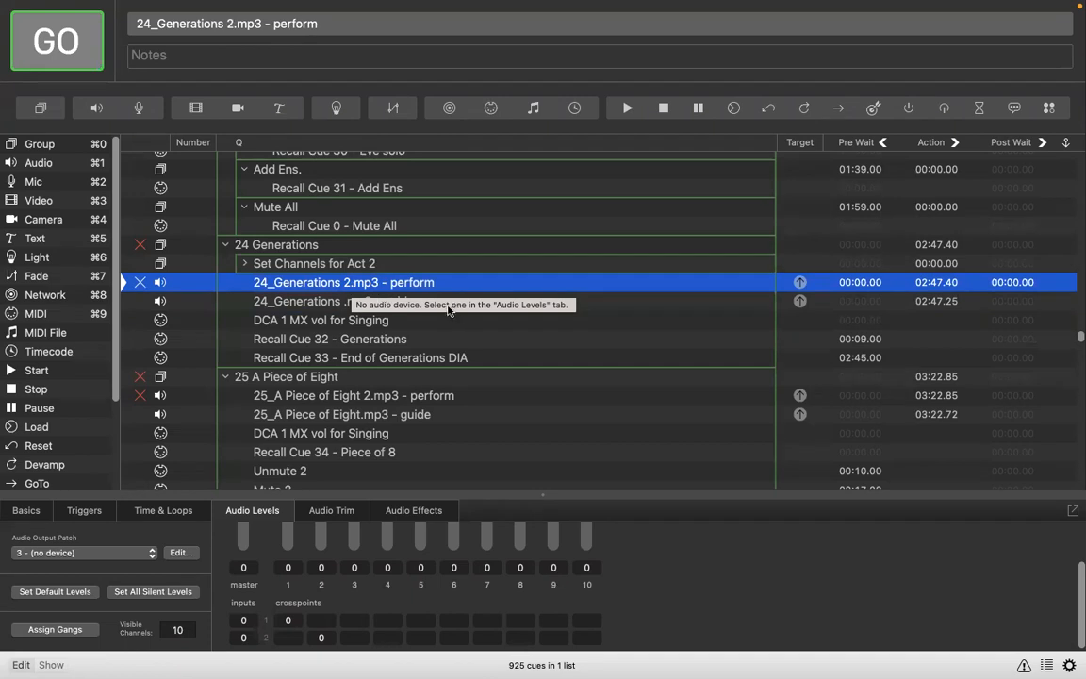
pyautogui.click(325, 303)
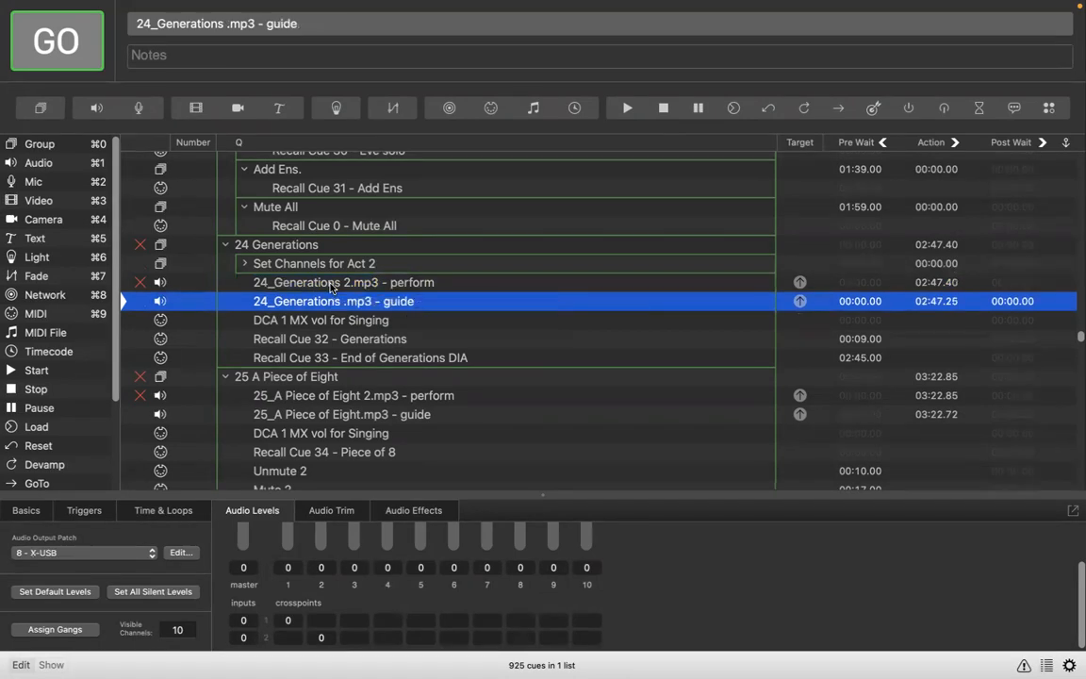
pyautogui.click(331, 283)
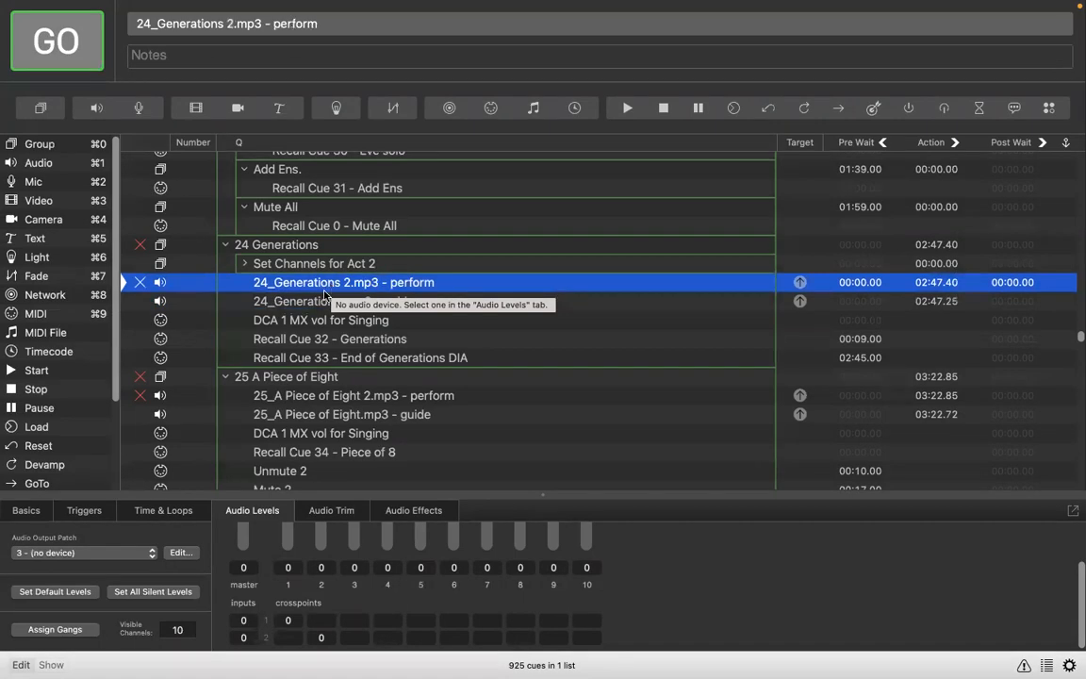
pyautogui.click(317, 305)
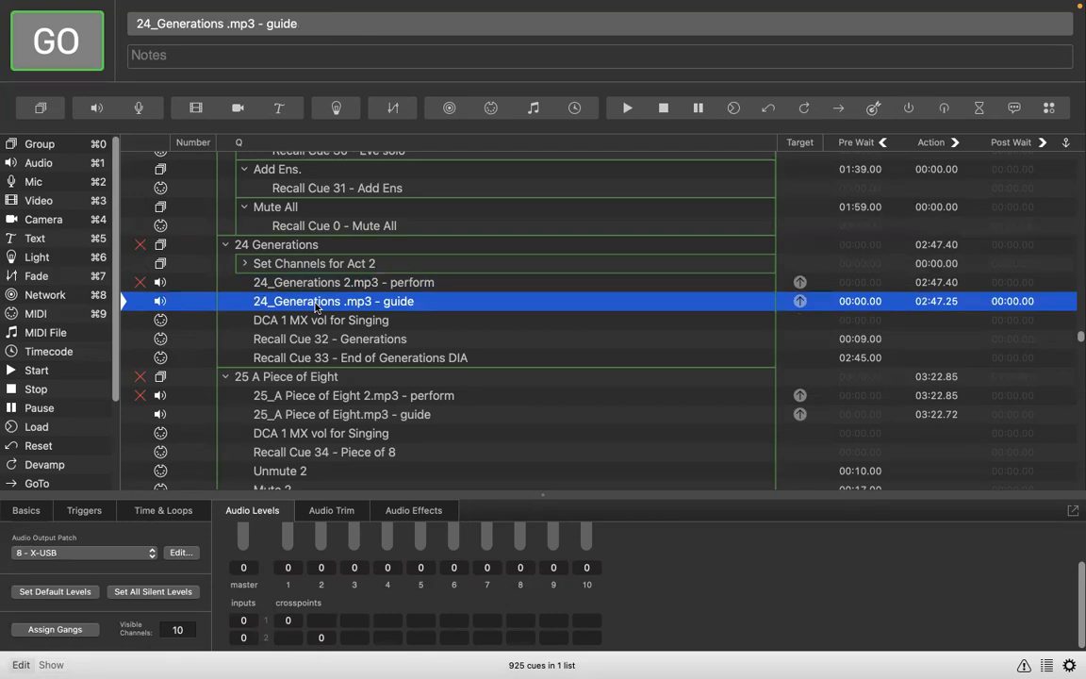
# Step: Review the preceding Children of Eden cues, the 24 Generations group and the settings of its perform and guide tracks
pyautogui.scroll(1, 345, 219)
pyautogui.scroll(12, 345, 219)
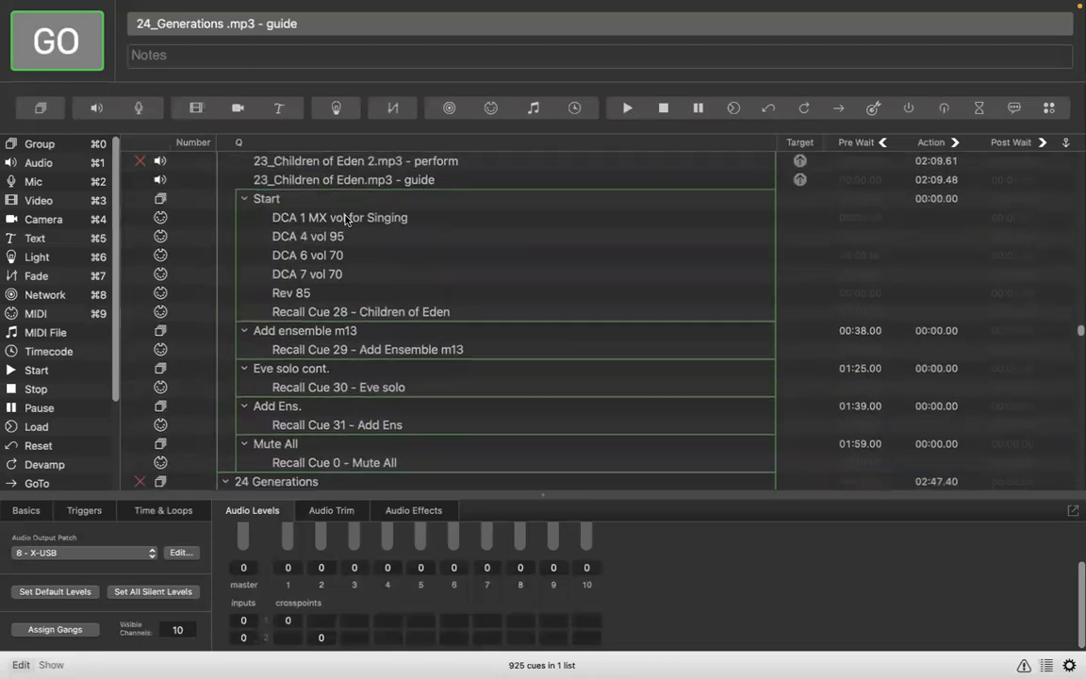
pyautogui.scroll(-7, 345, 218)
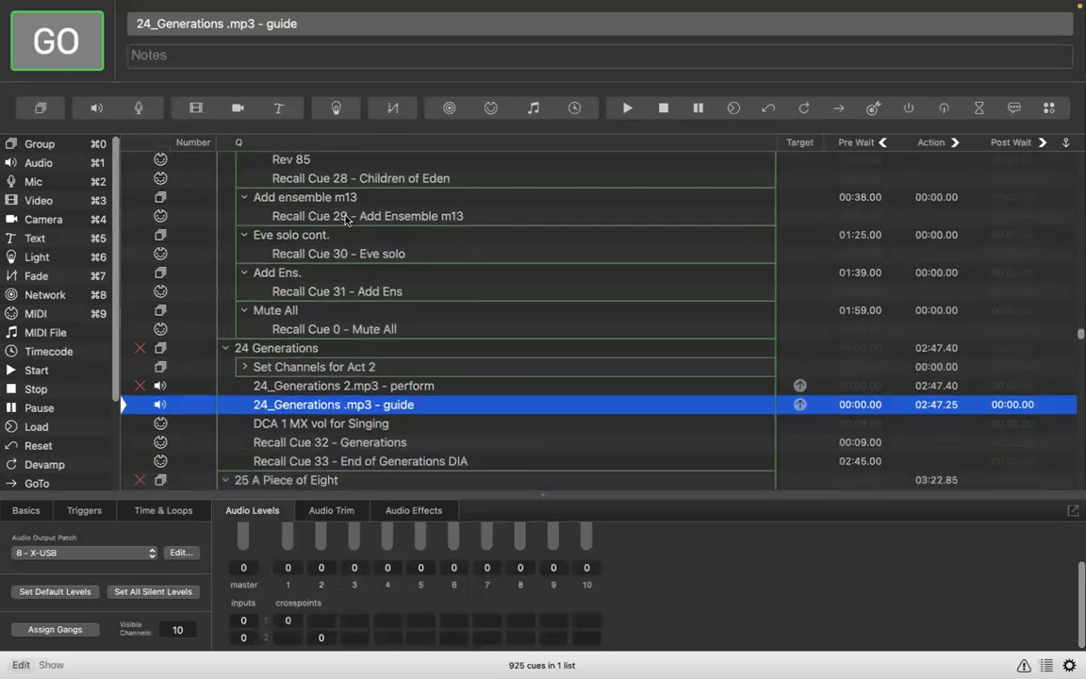
pyautogui.scroll(-7, 345, 218)
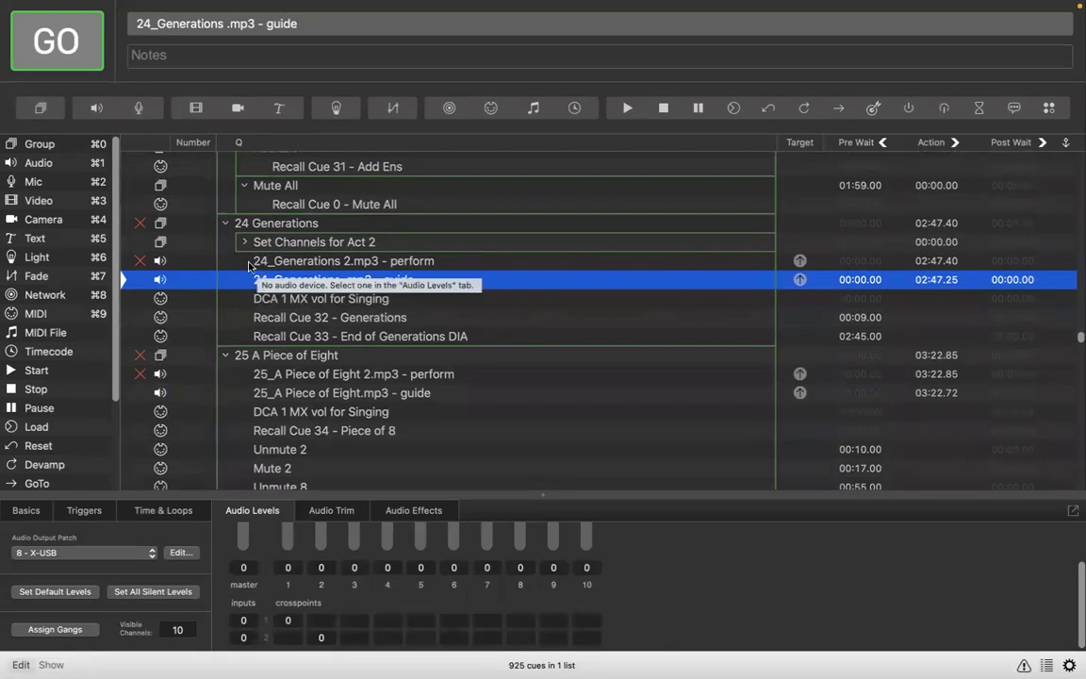
pyautogui.click(261, 227)
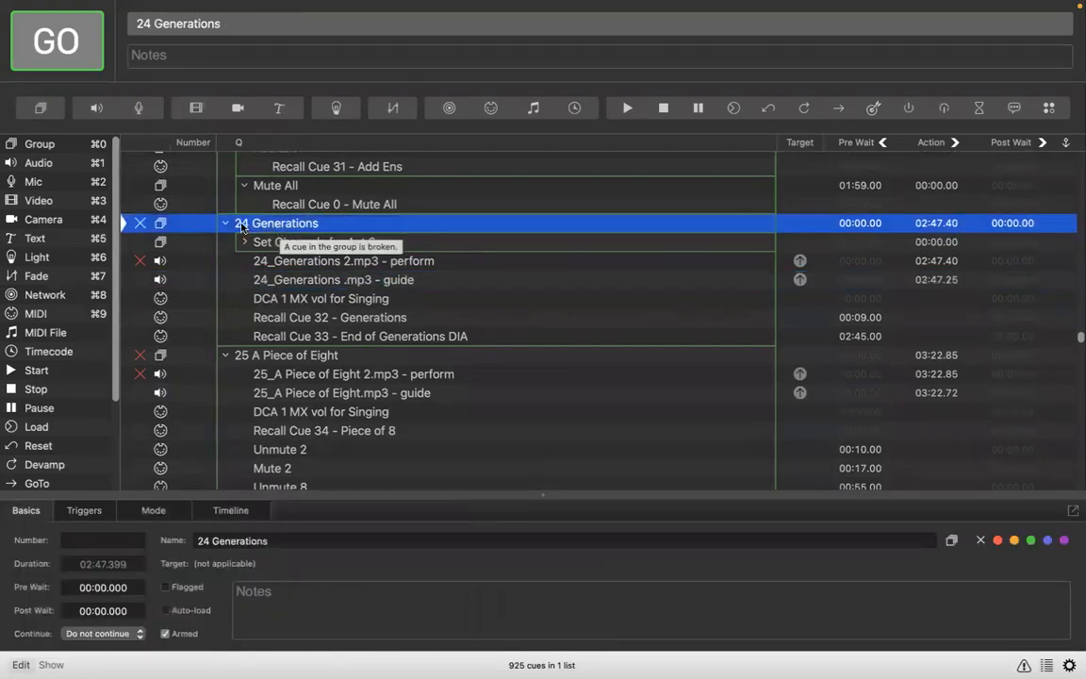
pyautogui.click(302, 264)
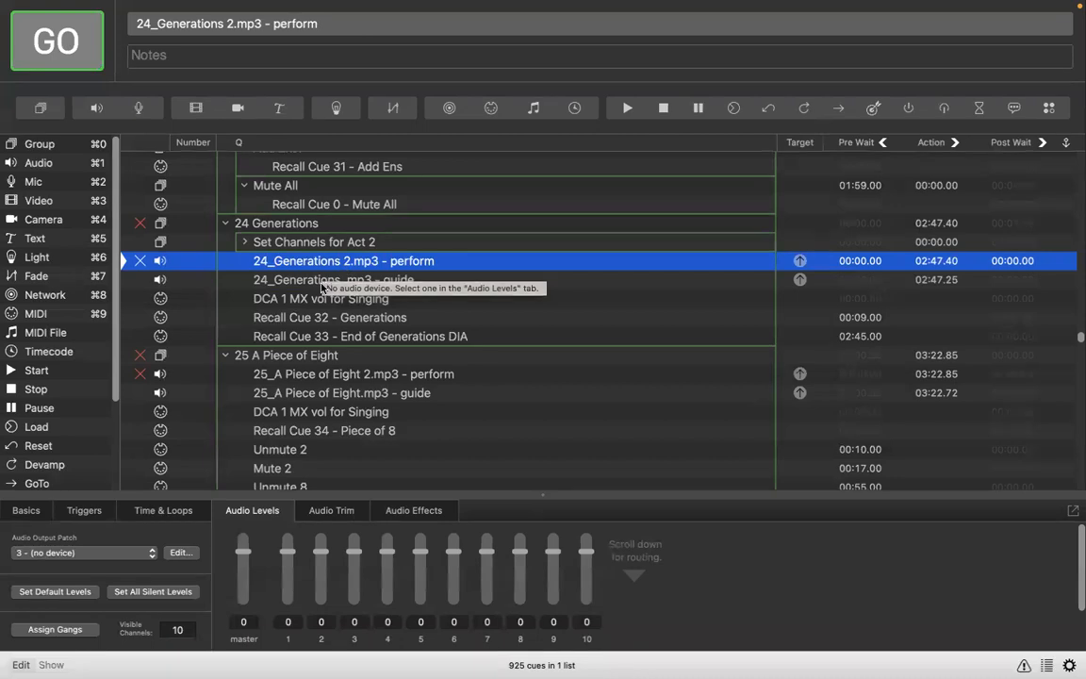
pyautogui.click(311, 282)
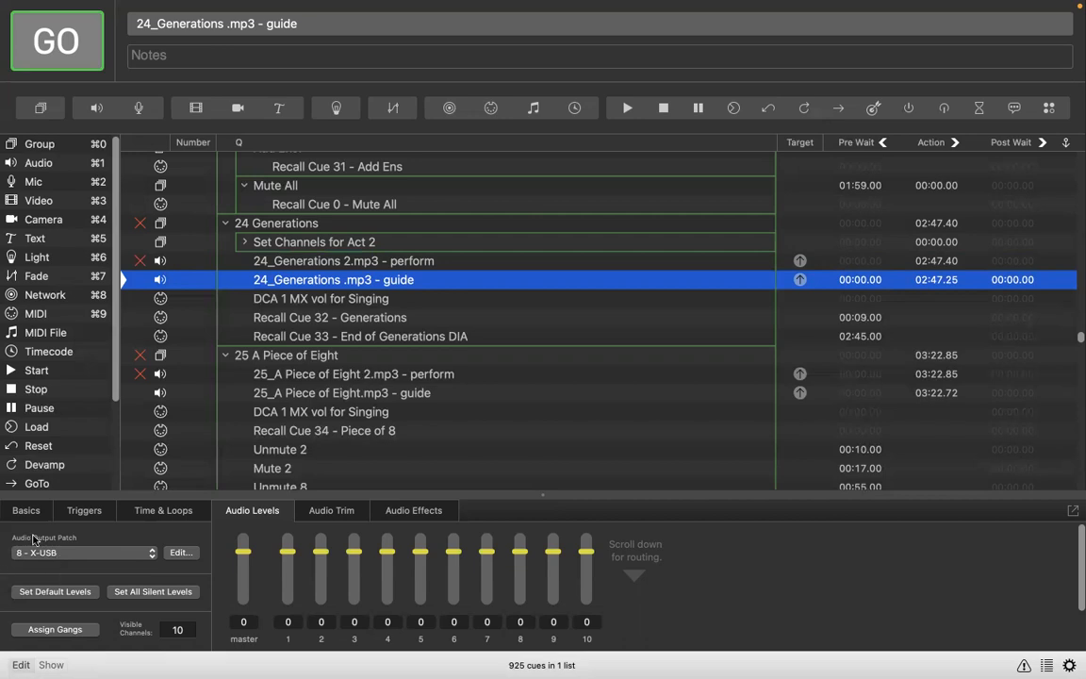
pyautogui.click(308, 263)
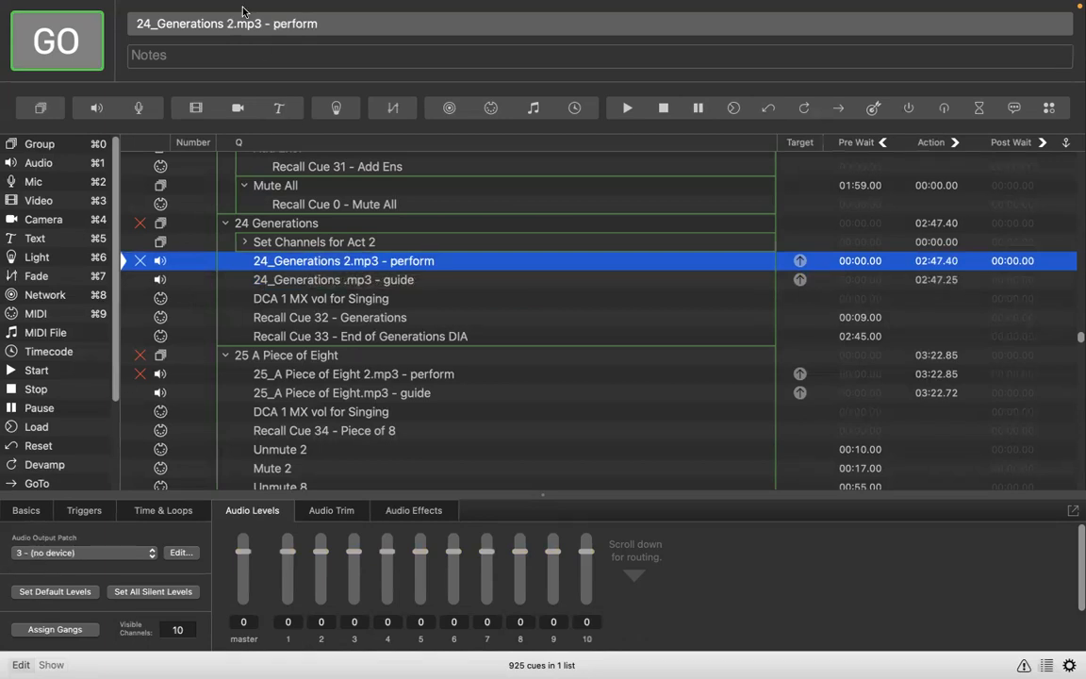
# Step: Assign X-USB to Audio Patch 3 and set Audio Patch 8 to no device in the workspace's audio output settings
pyautogui.moveTo(182, 8)
pyautogui.click(280, 9)
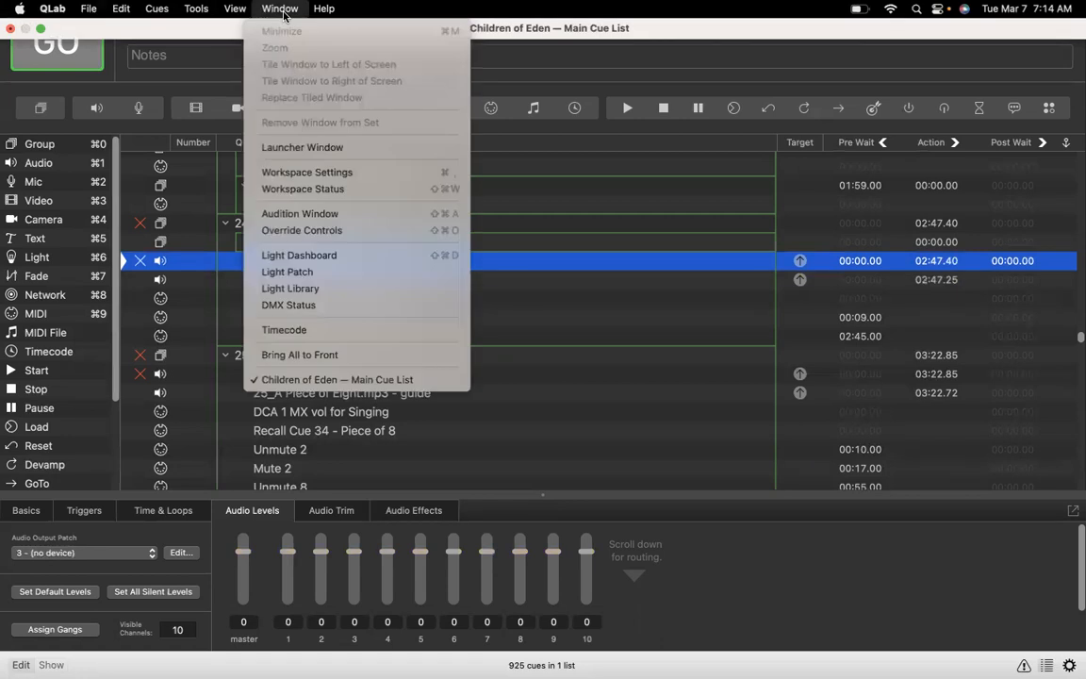
pyautogui.click(318, 172)
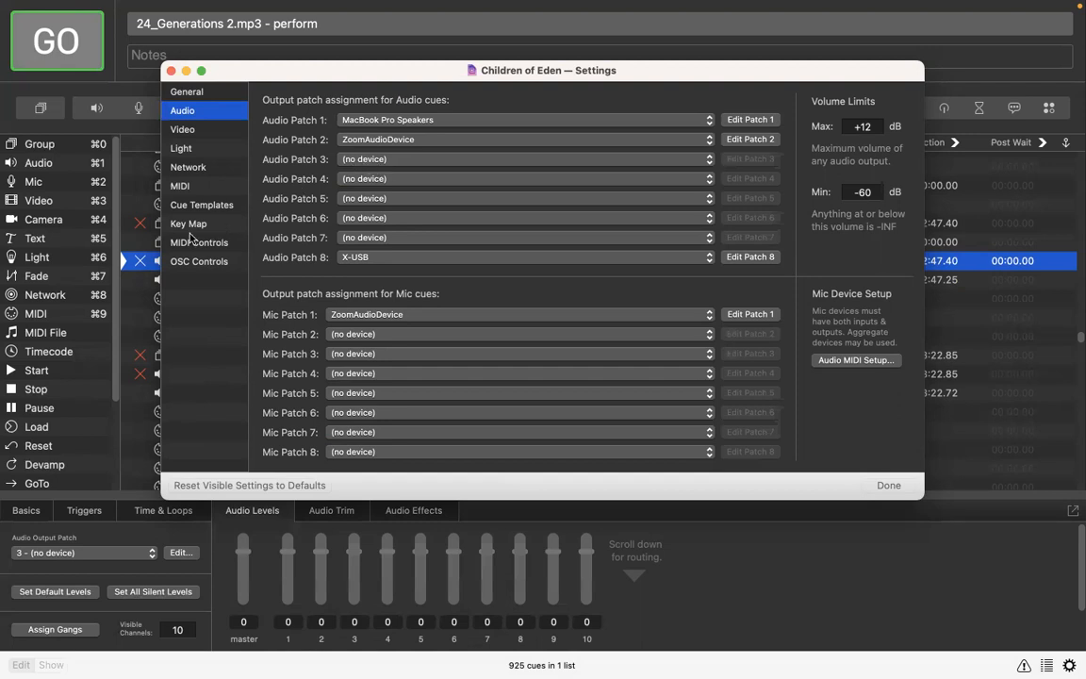
pyautogui.click(385, 160)
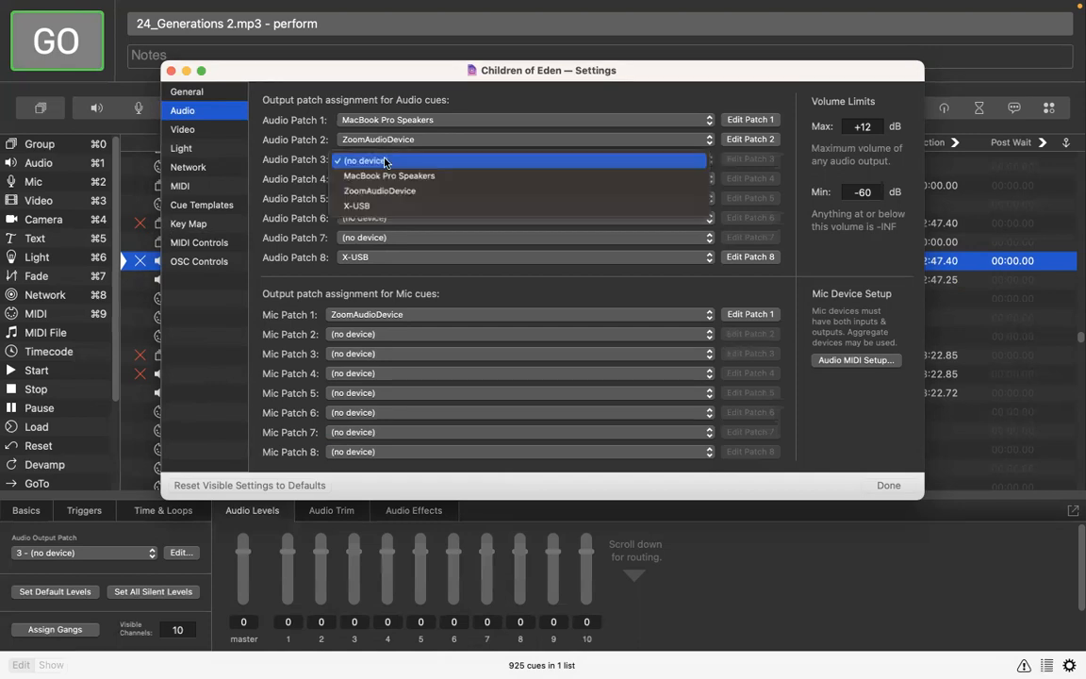
pyautogui.click(380, 207)
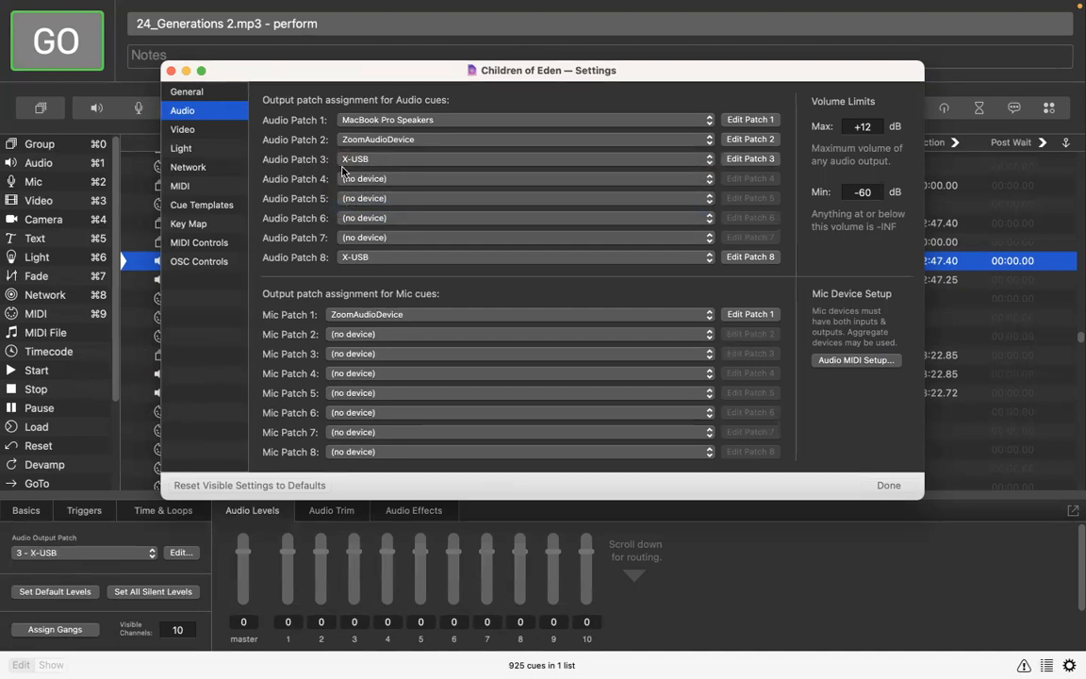
pyautogui.click(336, 257)
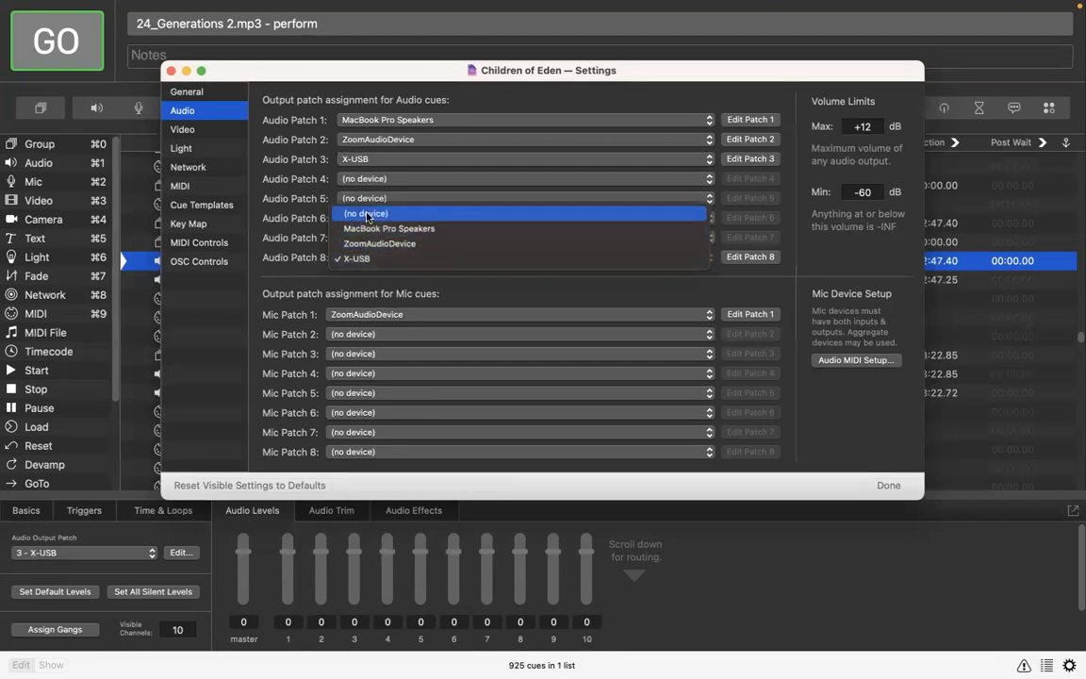
pyautogui.click(366, 215)
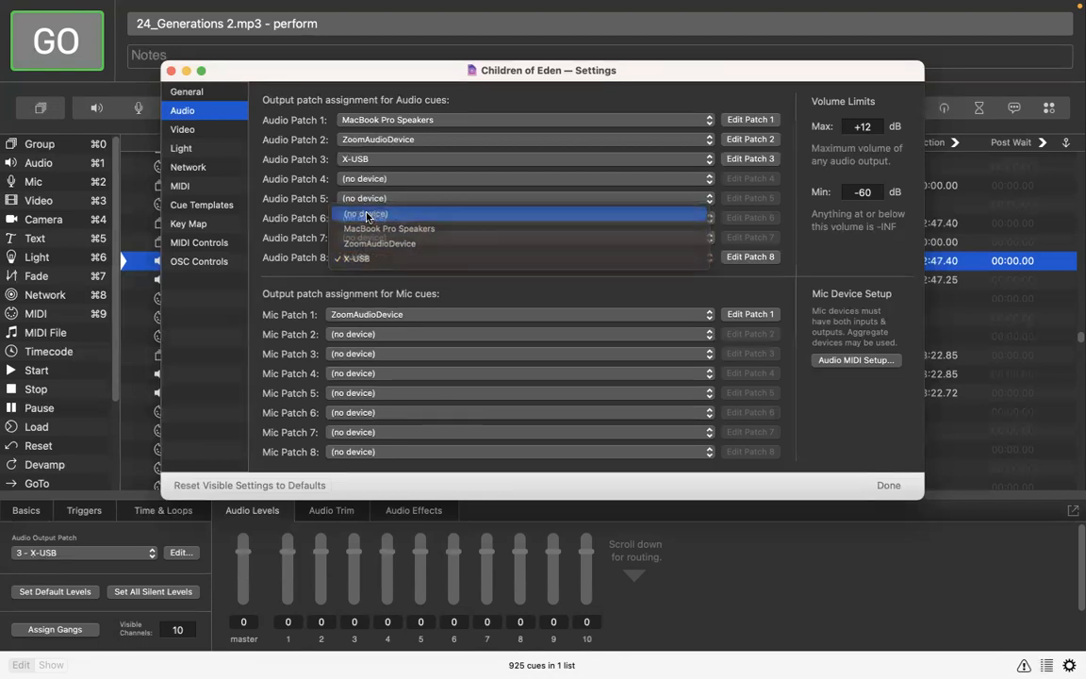
pyautogui.click(170, 71)
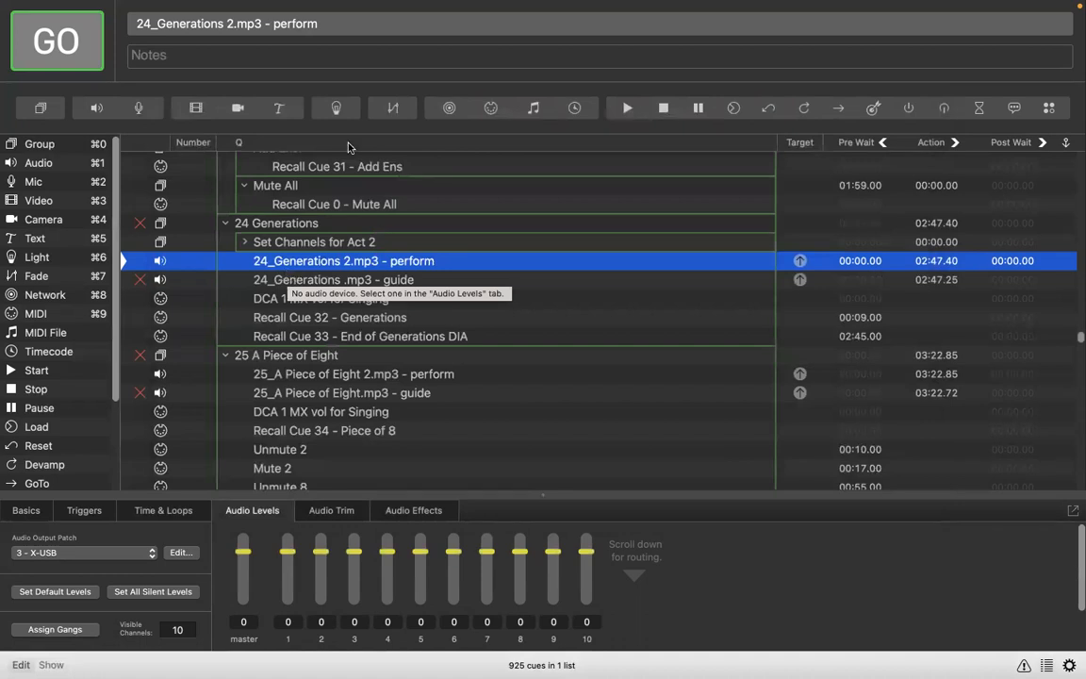
# Step: Set Audio Patch 3 back to no device and reassign X-USB to Audio Patch 8 in the workspace's audio settings
pyautogui.moveTo(240, 7)
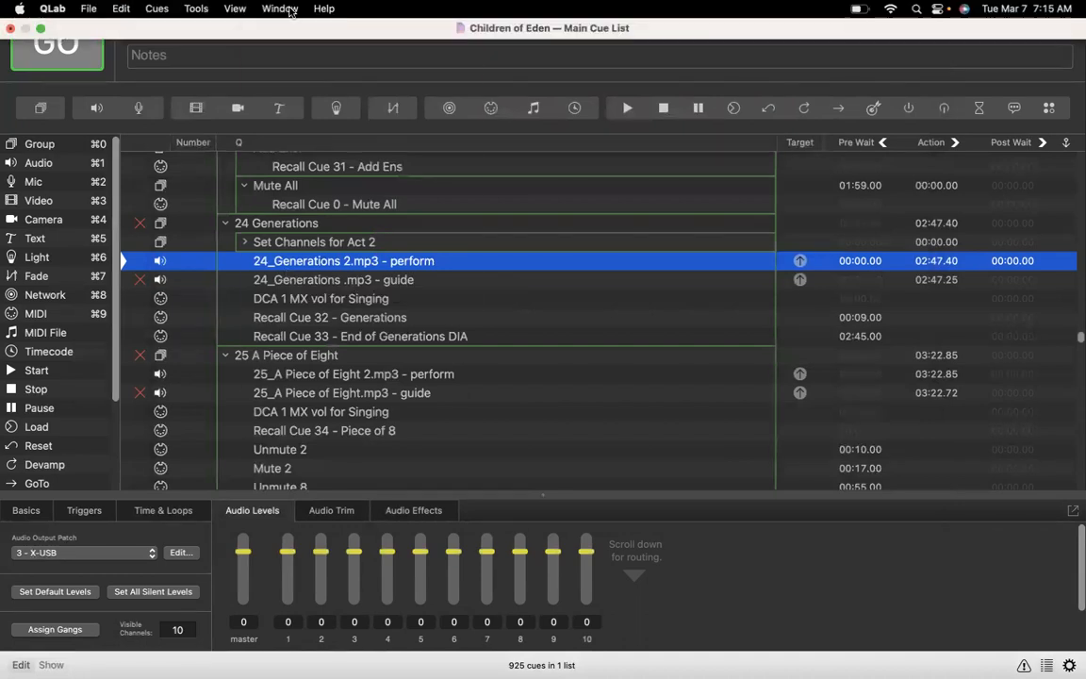
pyautogui.click(278, 8)
pyautogui.click(308, 174)
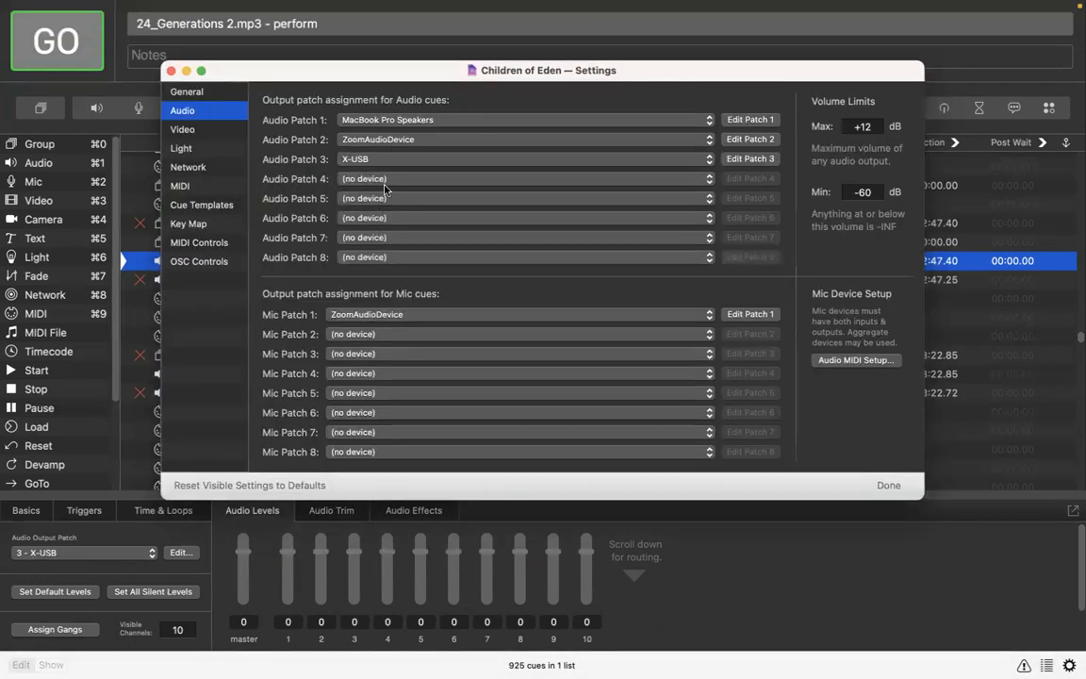
pyautogui.click(349, 160)
pyautogui.click(375, 116)
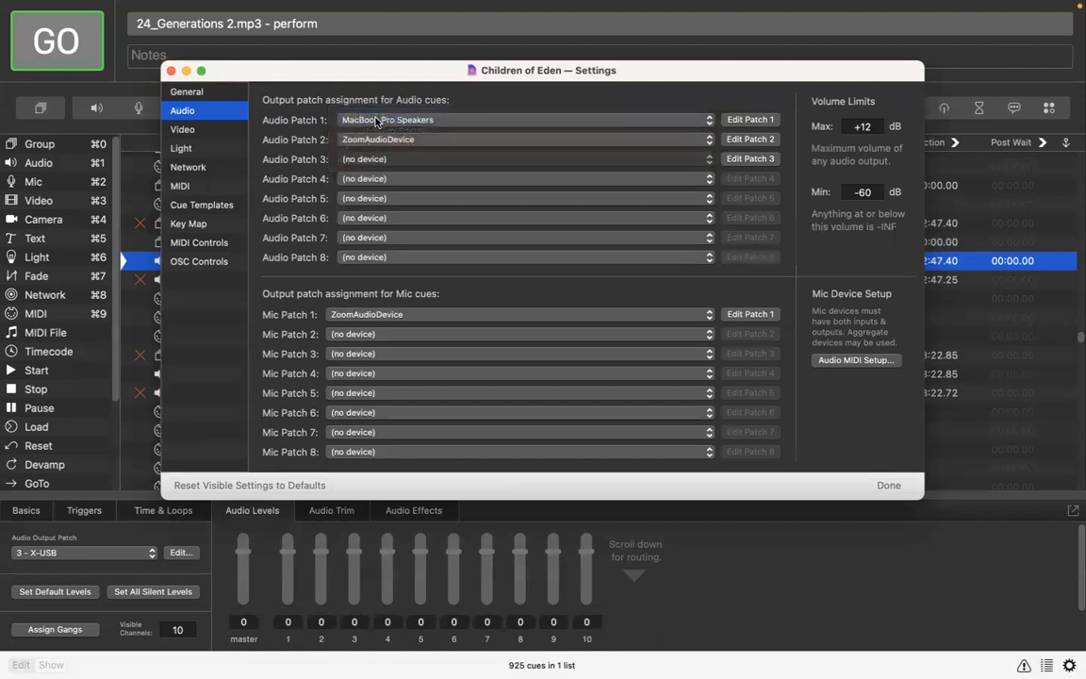
pyautogui.click(383, 259)
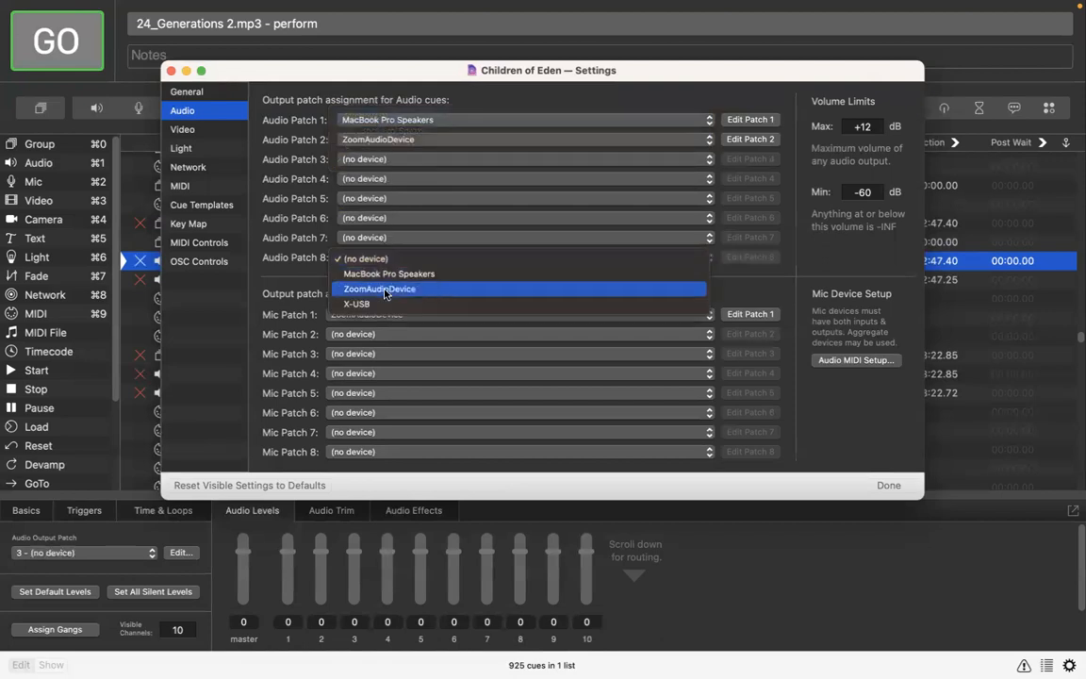
pyautogui.click(353, 303)
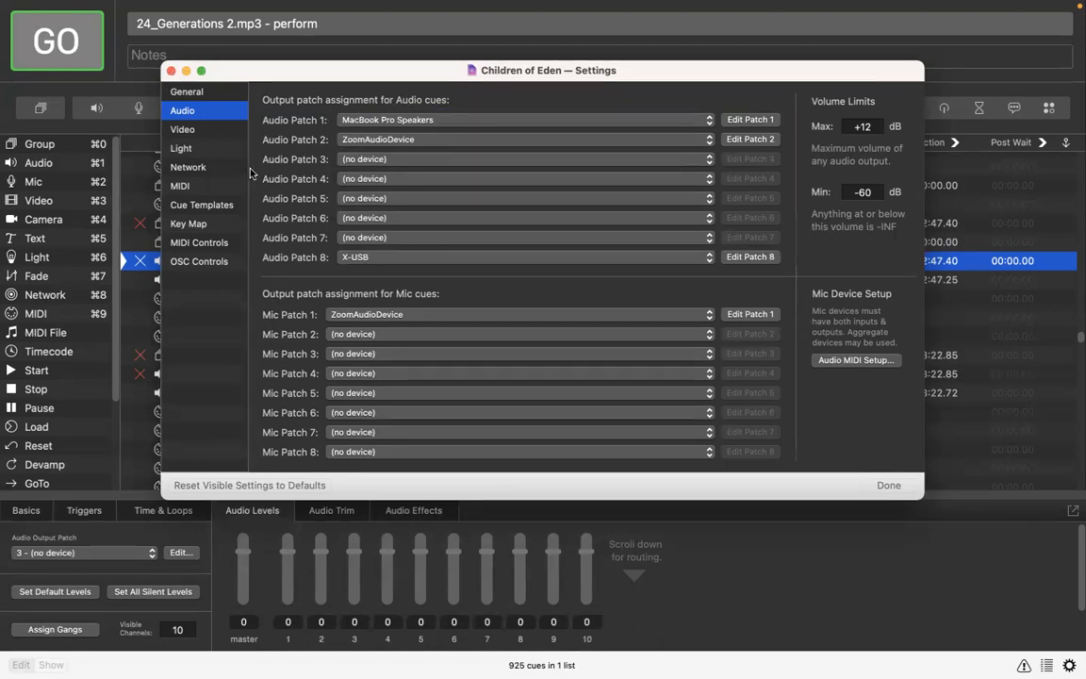
pyautogui.click(170, 72)
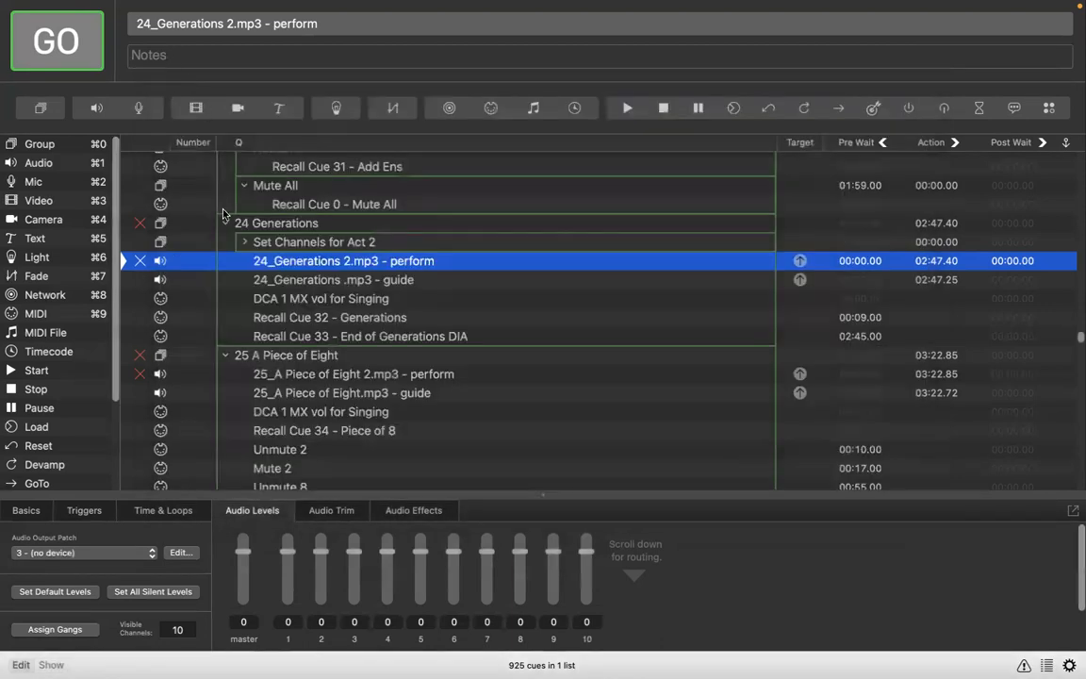
# Step: Review the output patch, time and loop settings and waveform of the 24_Generations .mp3 - guide cue
pyautogui.click(310, 279)
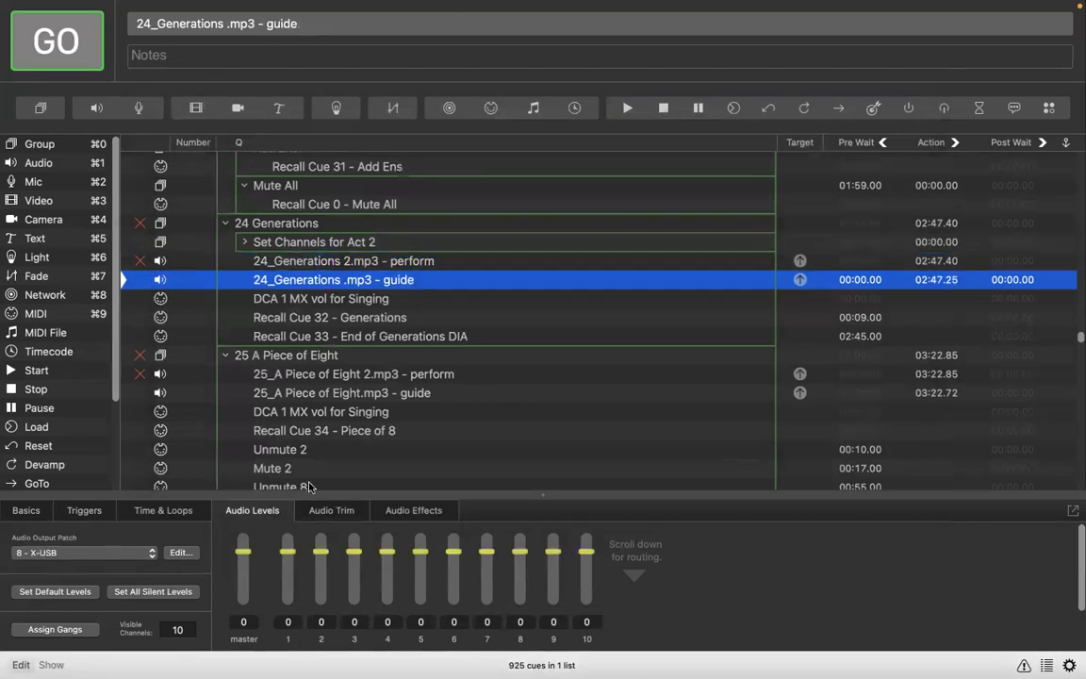
pyautogui.click(161, 512)
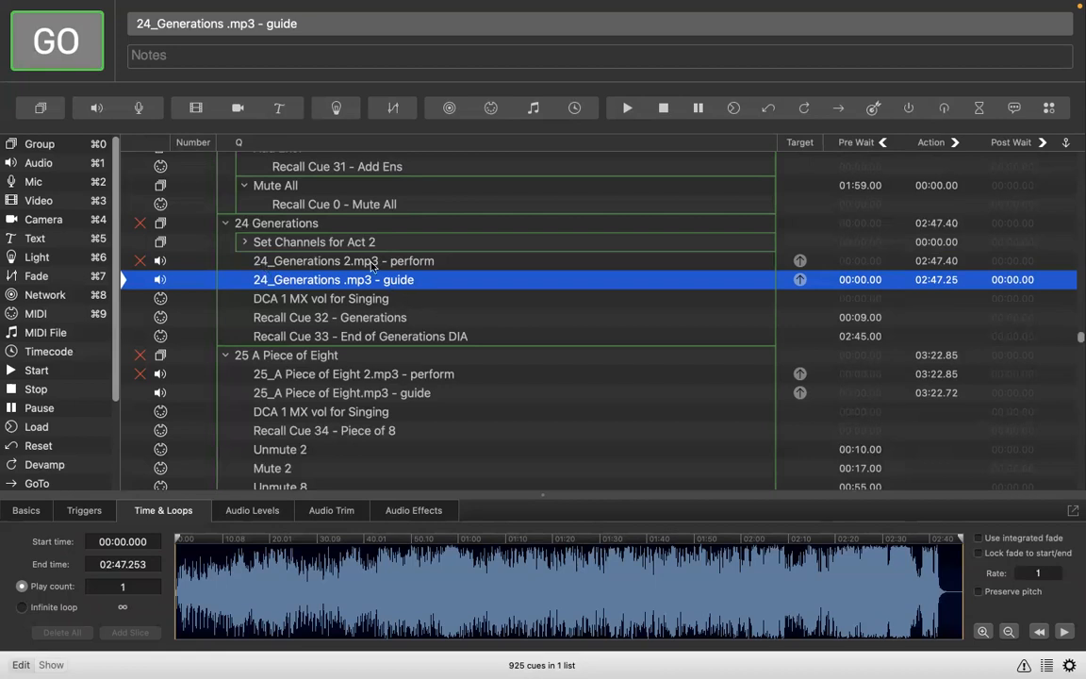
pyautogui.scroll(1, 402, 289)
pyautogui.scroll(1, 458, 233)
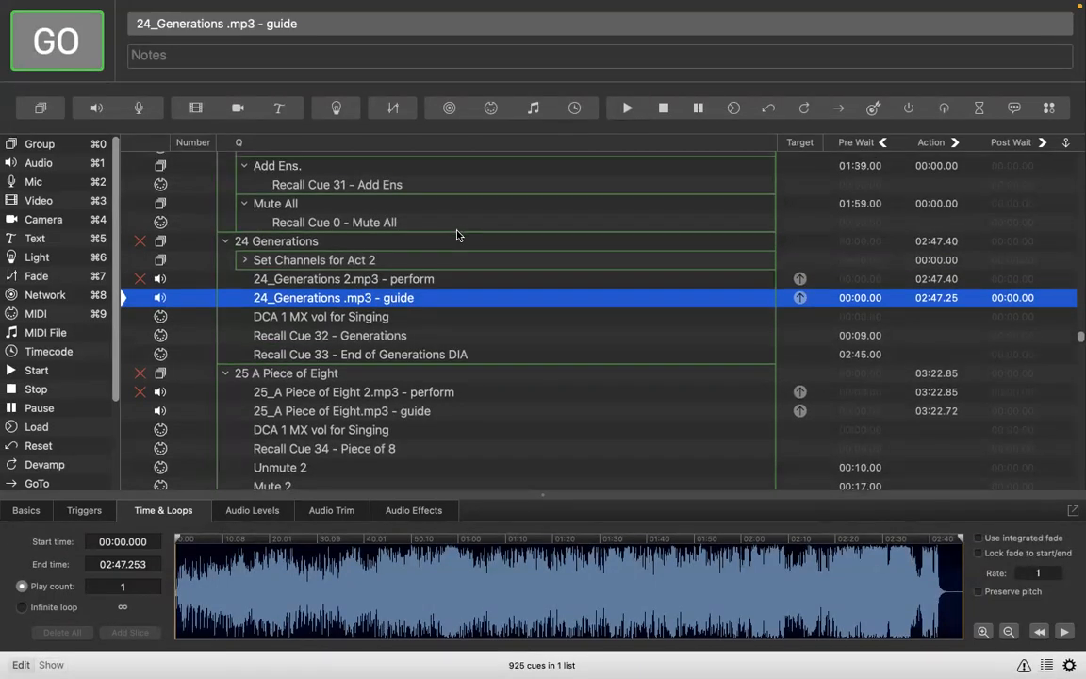